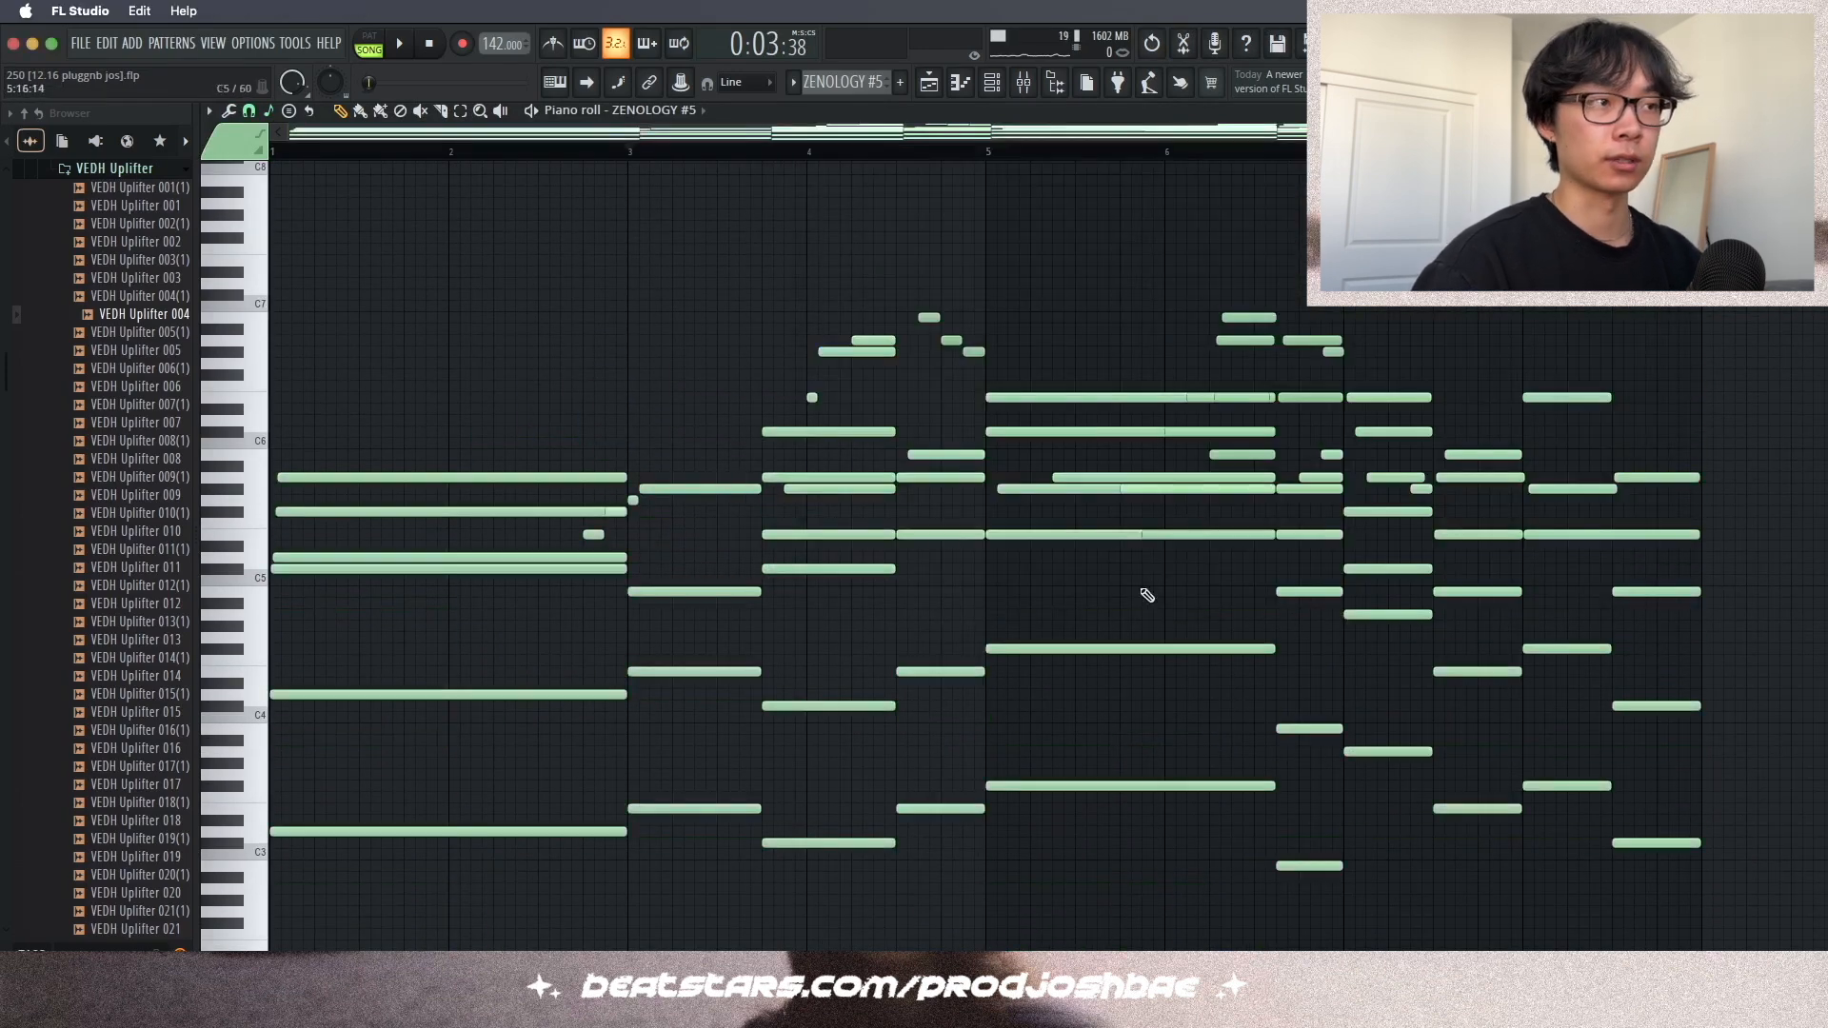
- Undo the last two edits in the ZENOLOGY #5 piano roll
{"action": "key", "text": "super+z"}
{"action": "key", "text": "super+z"}
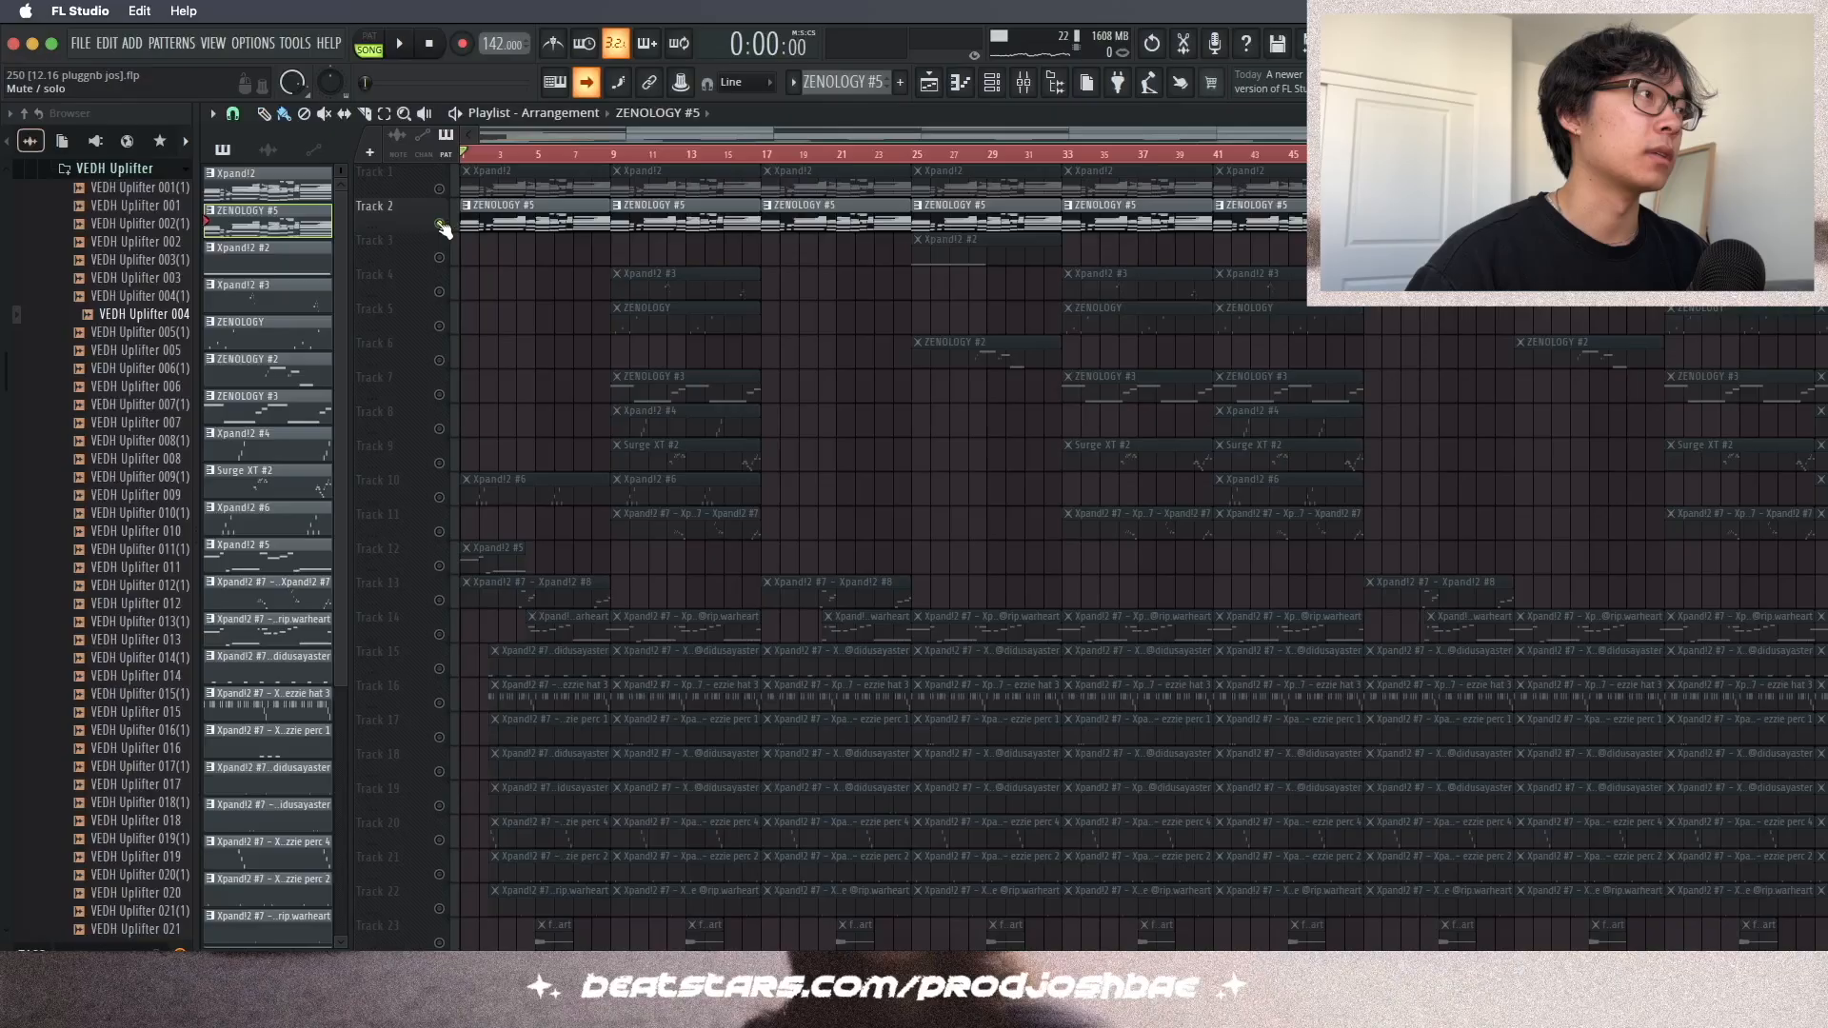
{"action": "left_click", "coordinate": [440, 224]}
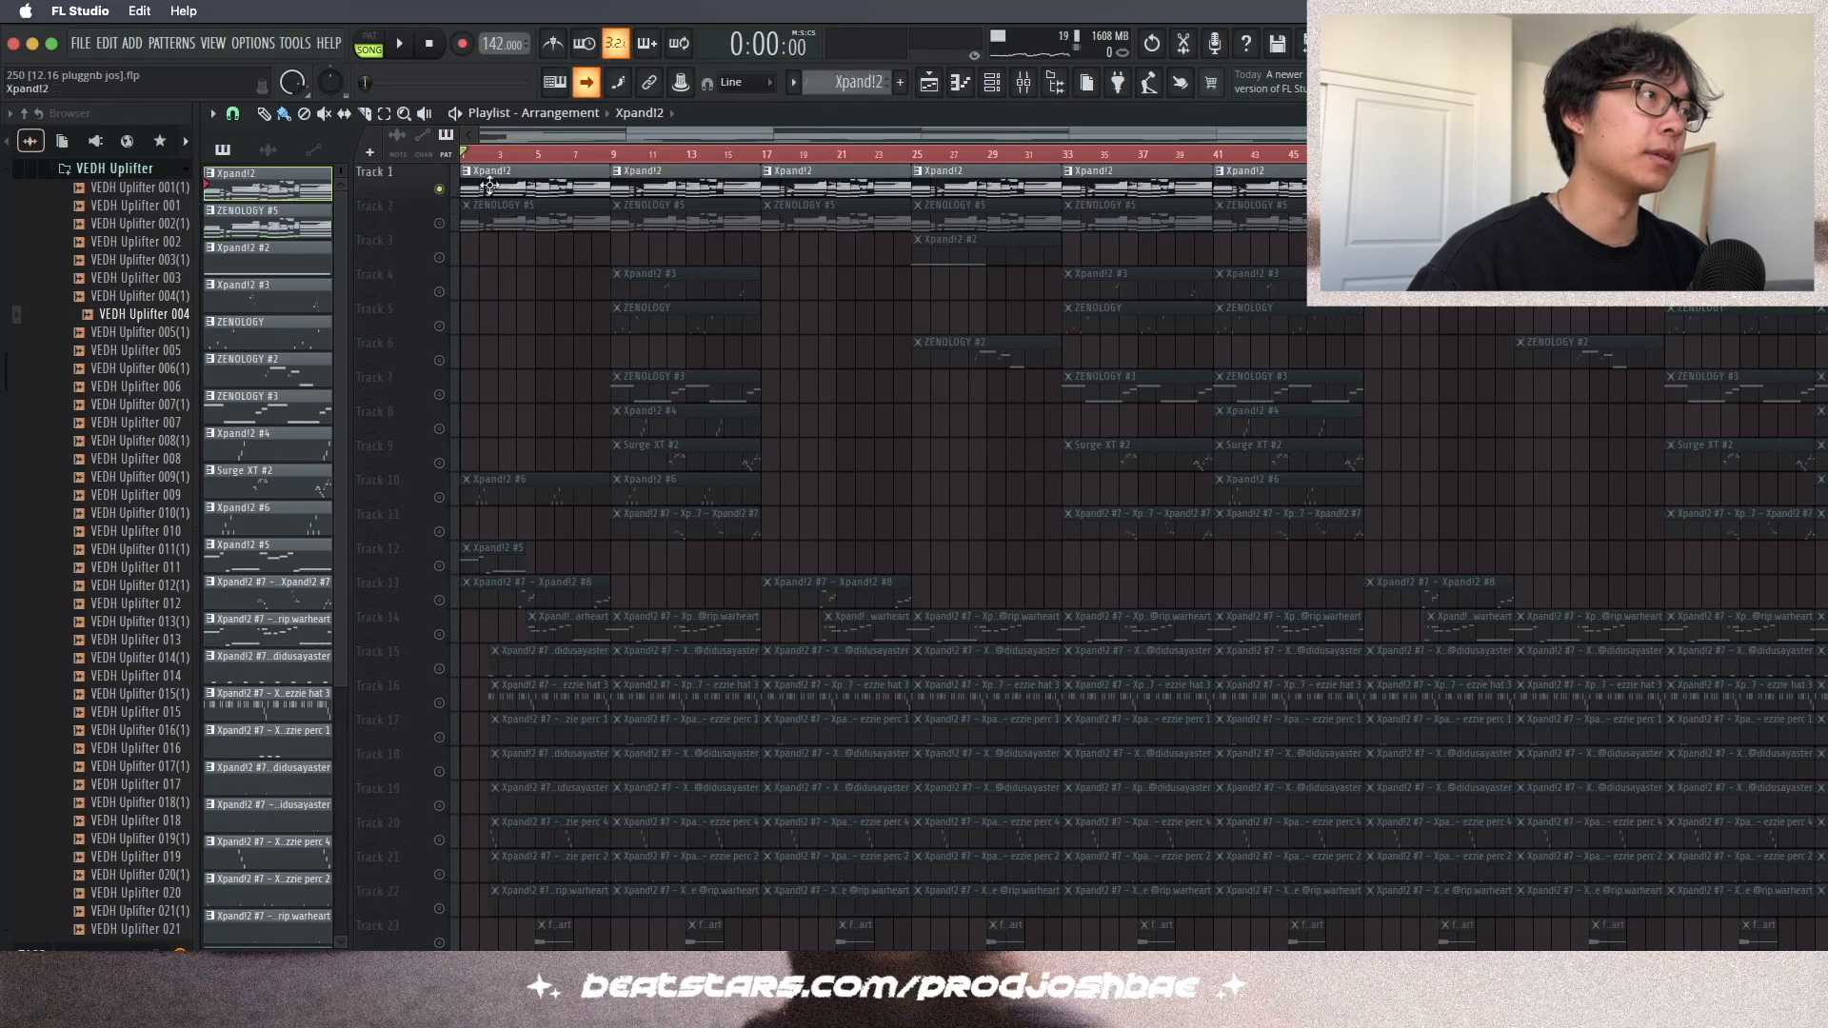
- Open the Xpand!2 pattern from the playlist in the piano roll and play it back
{"action": "double_click", "coordinate": [489, 183]}
{"action": "left_click", "coordinate": [990, 84]}
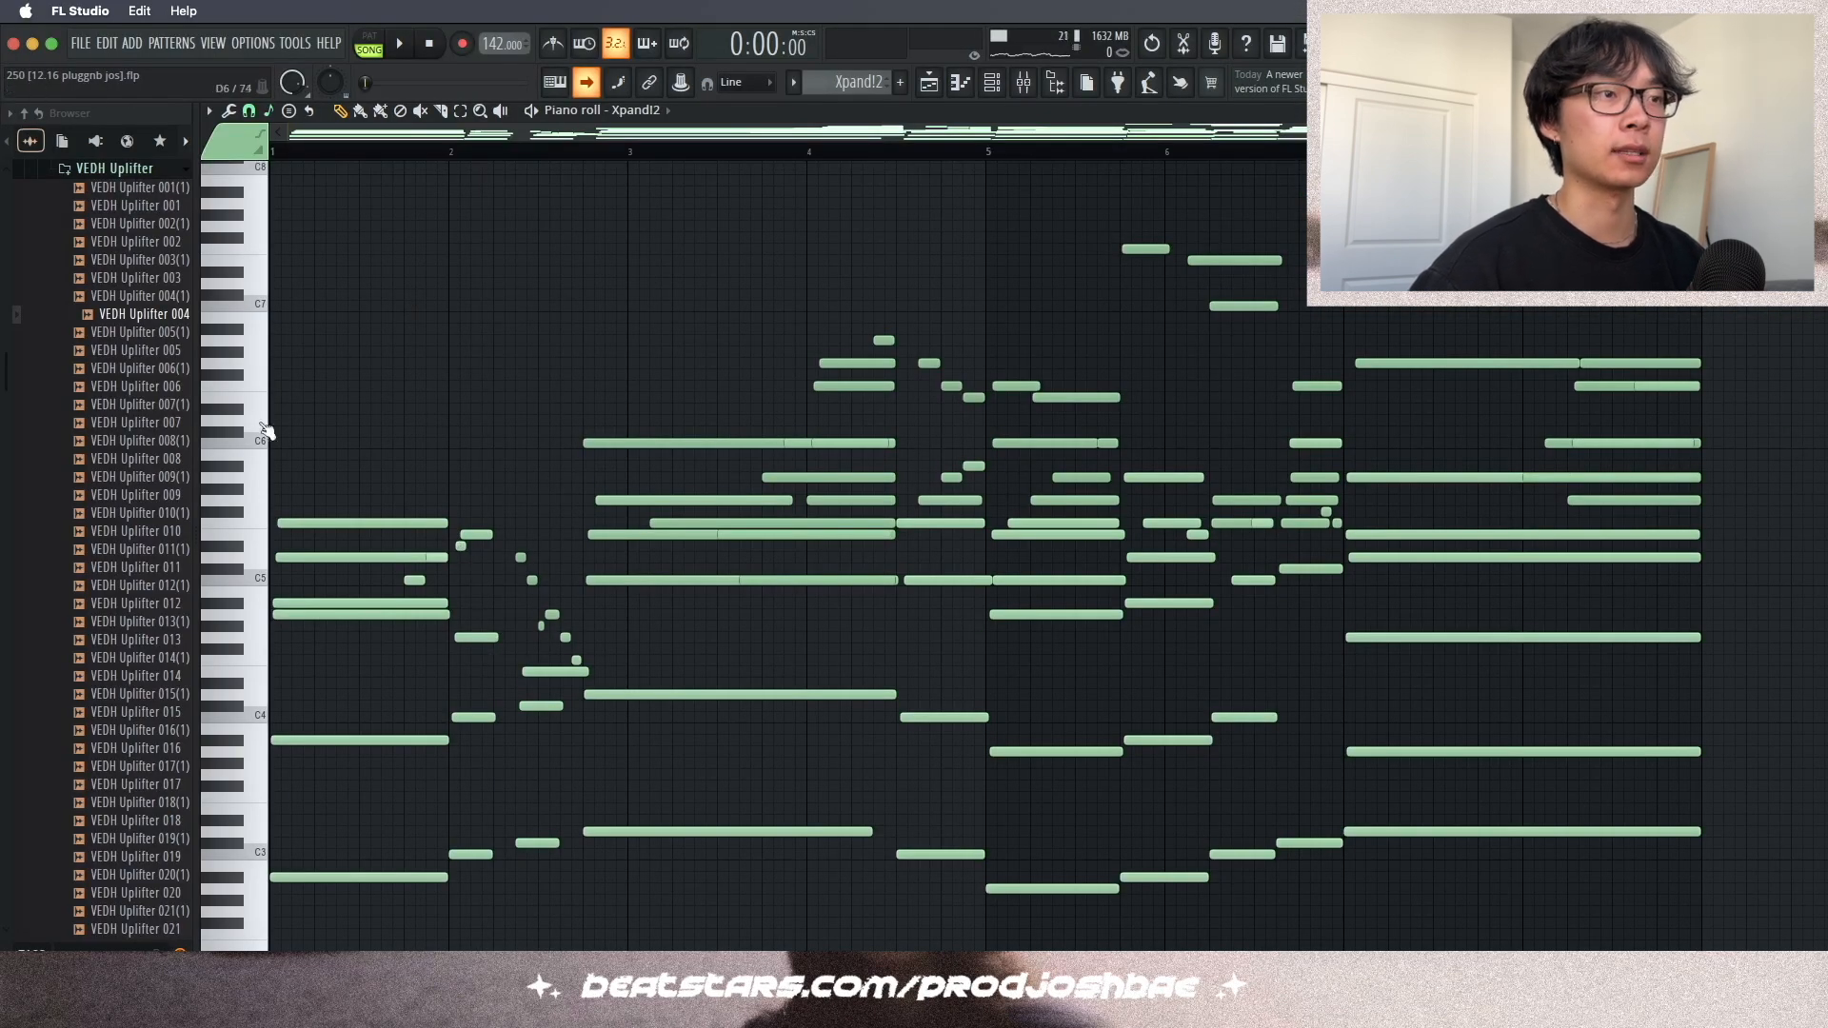
{"action": "scroll", "coordinate": [1032, 416], "scroll_direction": "down", "scroll_amount": 1}
{"action": "key", "text": "space"}
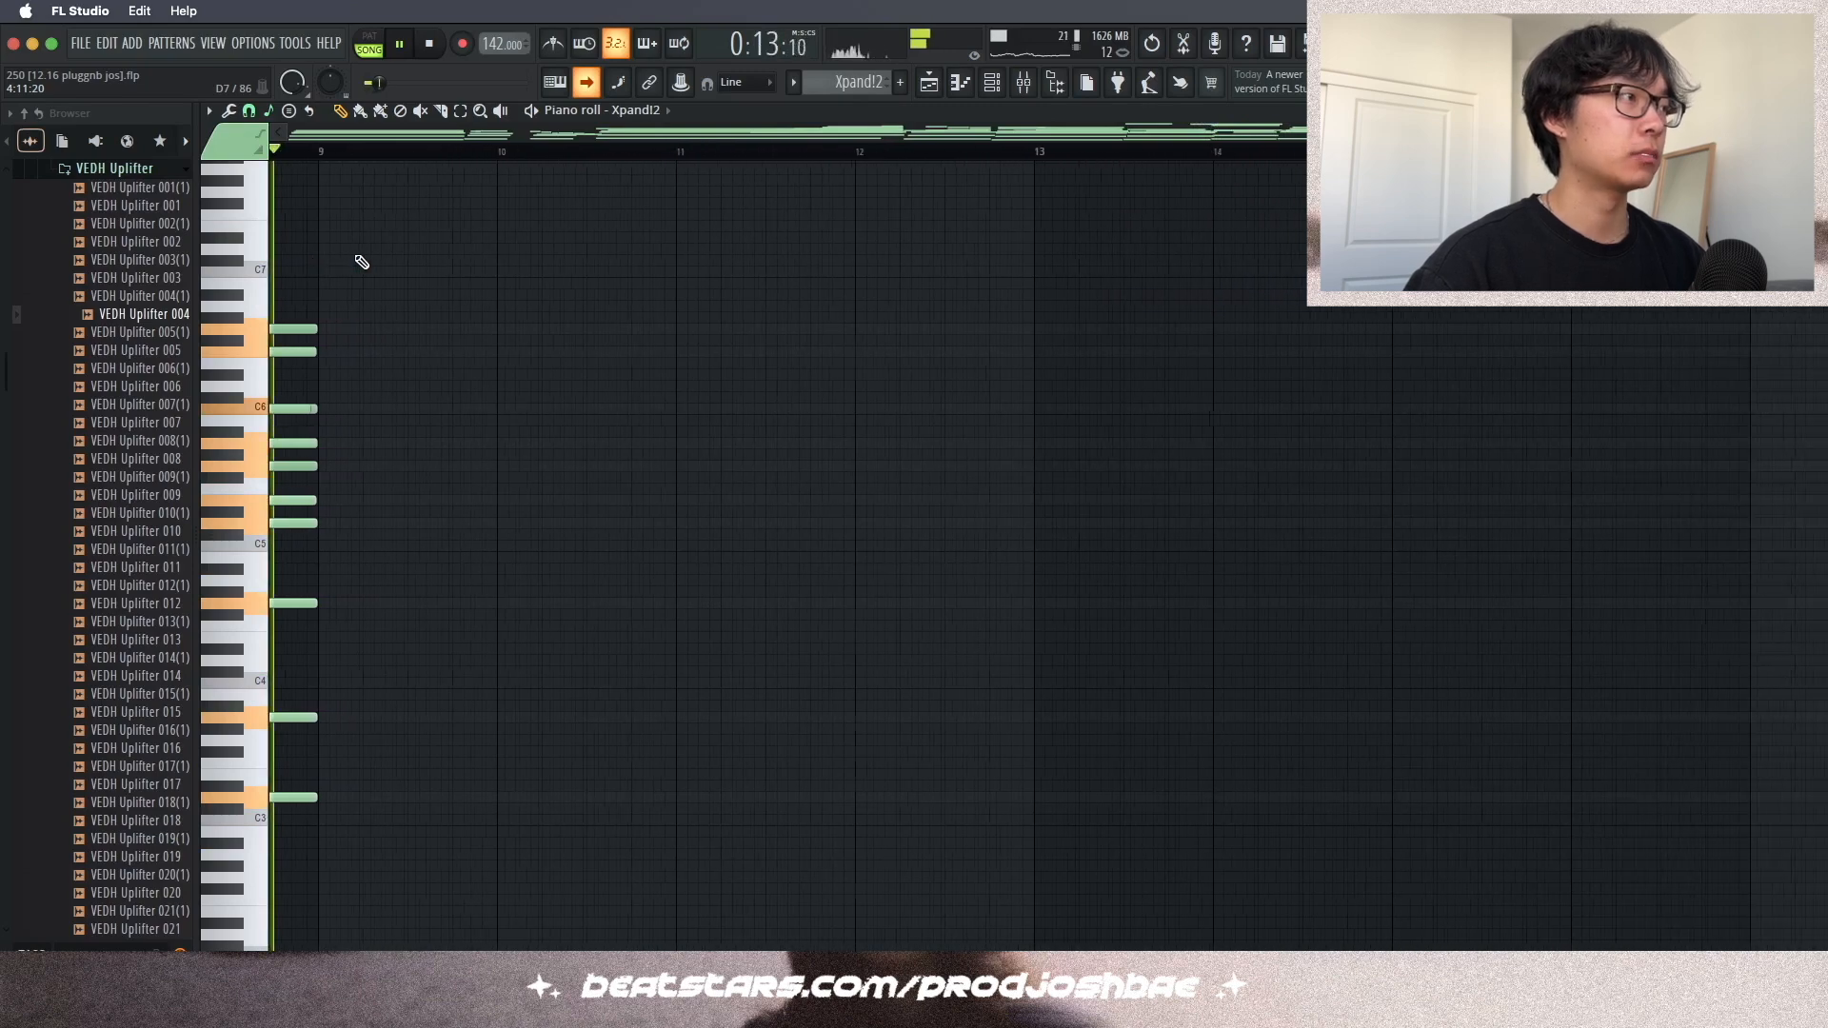
{"action": "key", "text": "space"}
- Switch the piano roll to the Xpand!2 #6 channel and play its pattern
{"action": "key", "text": "F5"}
{"action": "left_click", "coordinate": [439, 194], "text": "ctrl"}
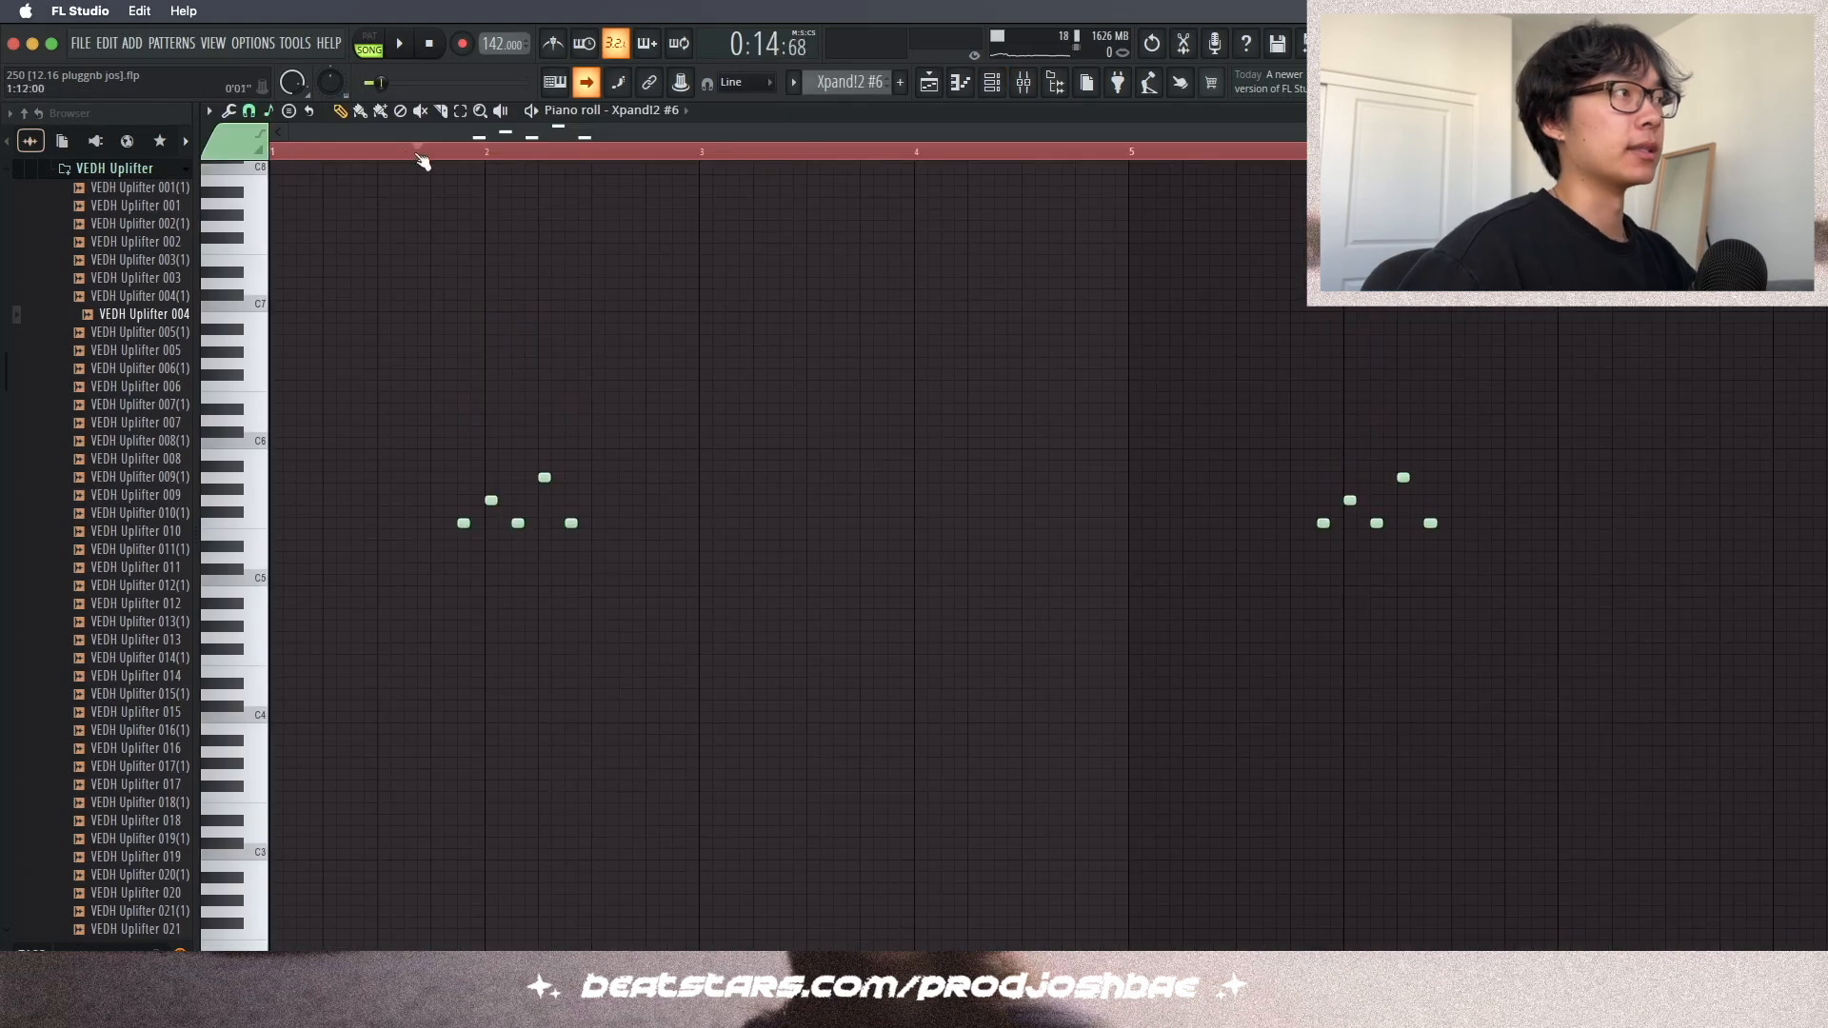
{"action": "left_click", "coordinate": [994, 86]}
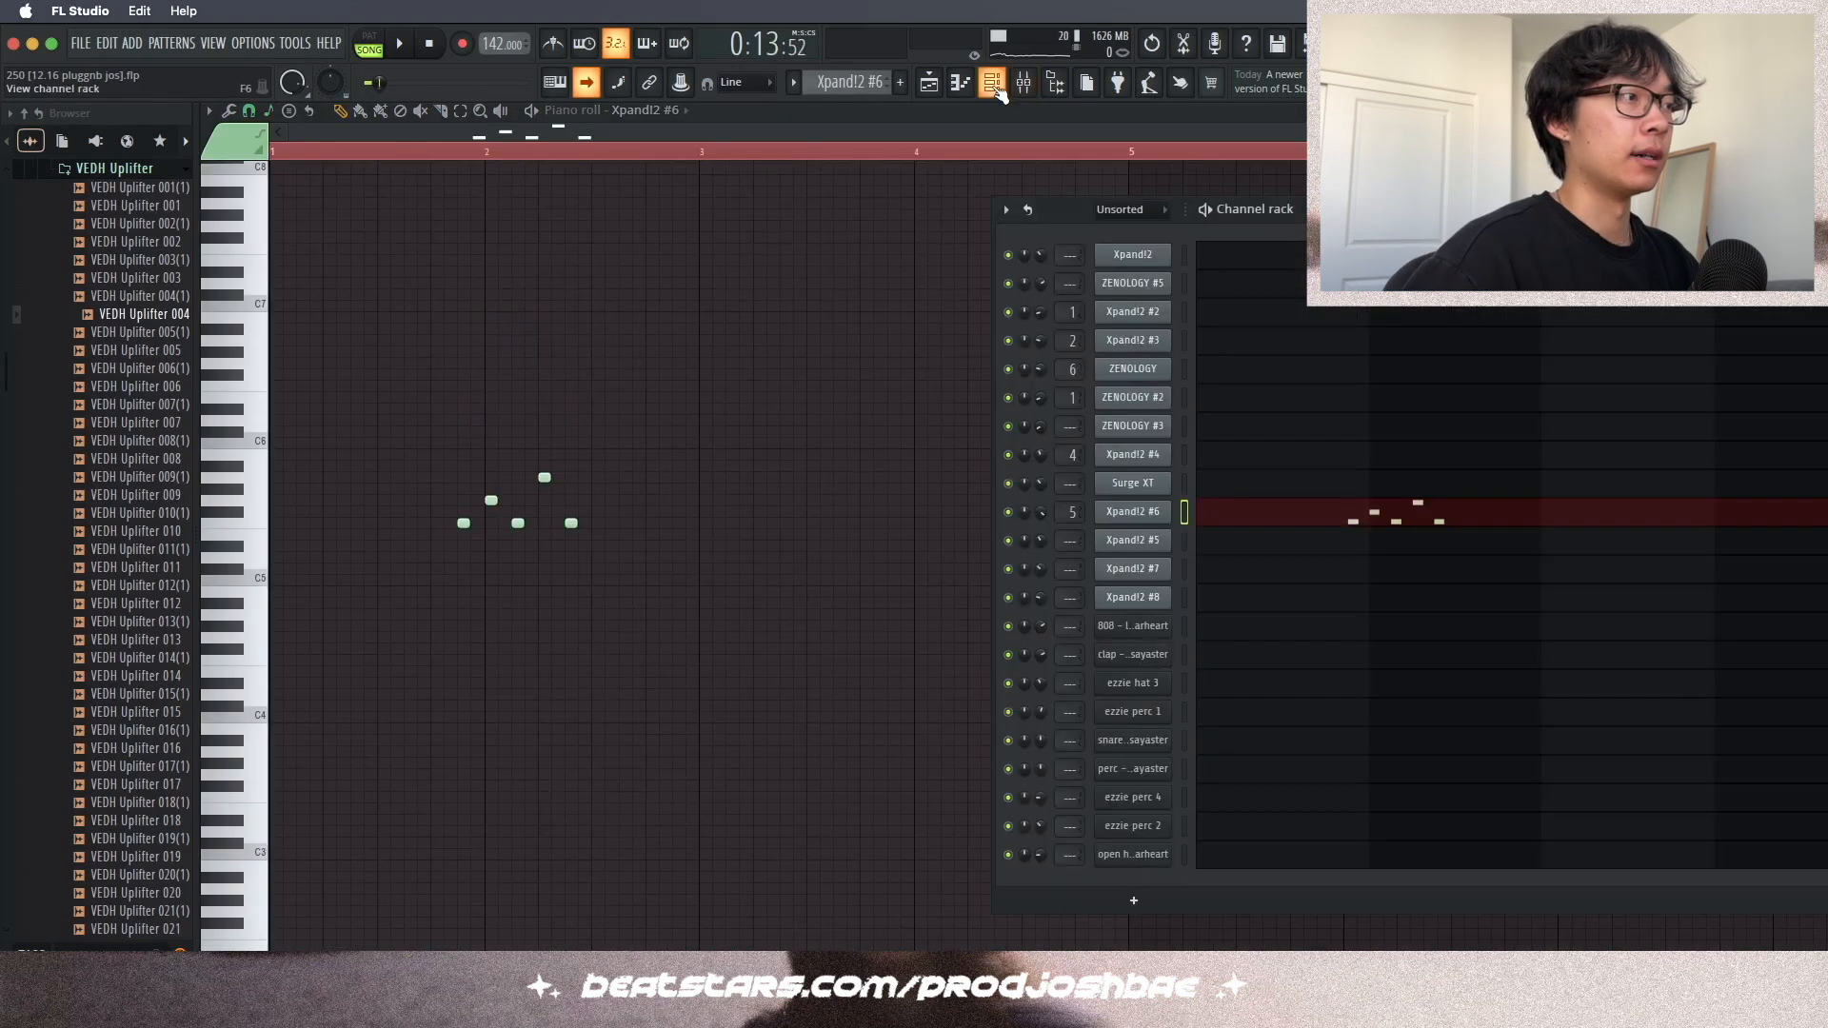
{"action": "left_click", "coordinate": [1151, 512]}
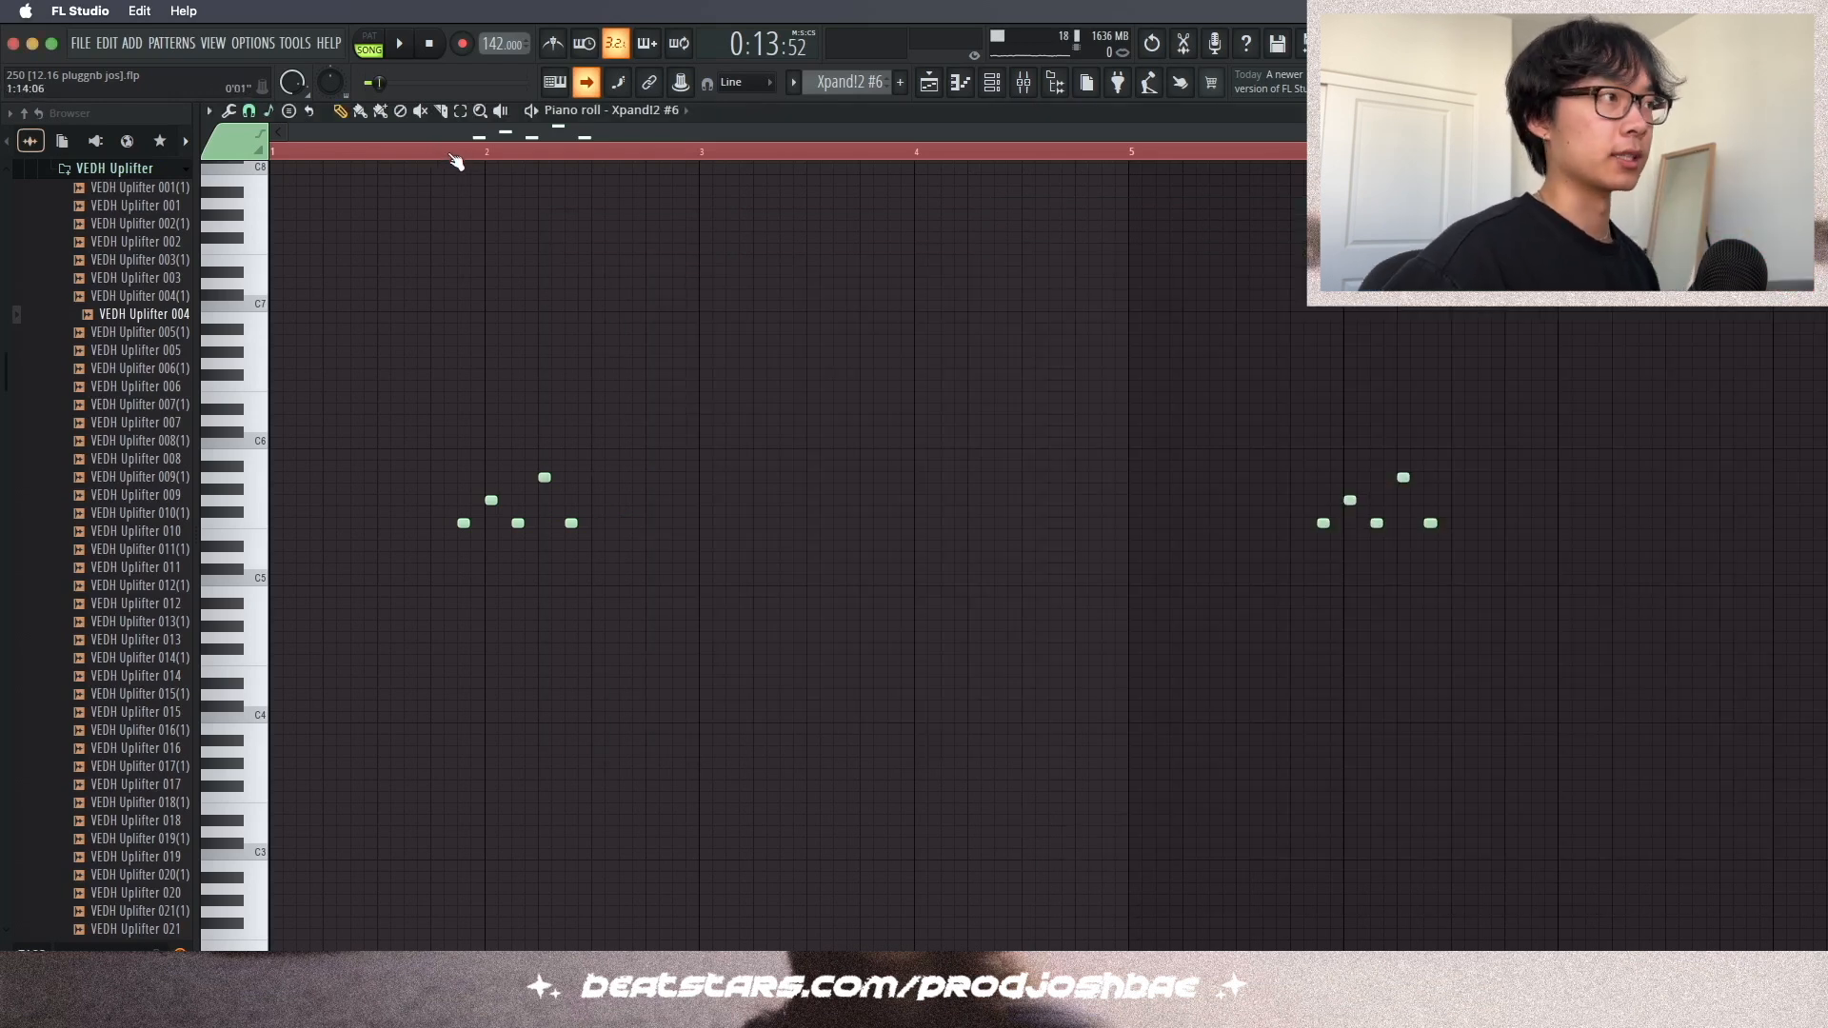
{"action": "key", "text": "space"}
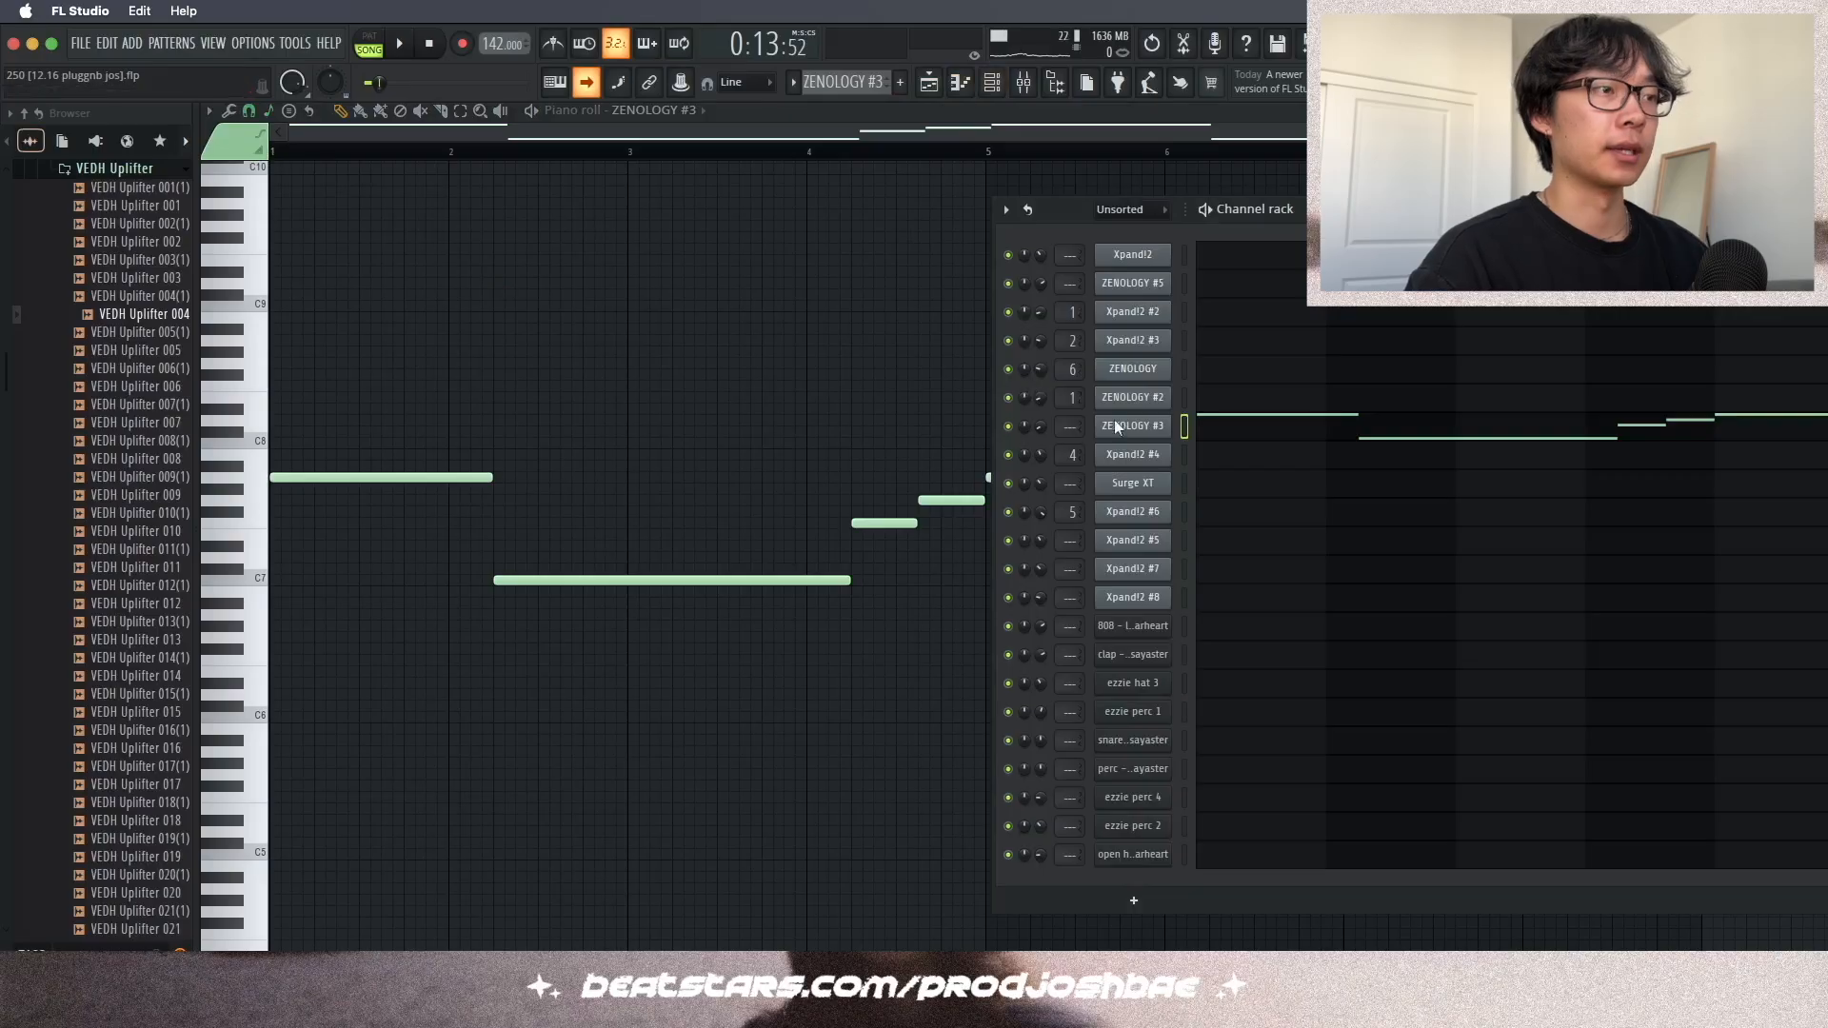
- Open the ZENOLOGY #3 channel, view its Lush Strings preset, close the plugin, and play the pattern
{"action": "left_click", "coordinate": [1133, 427]}
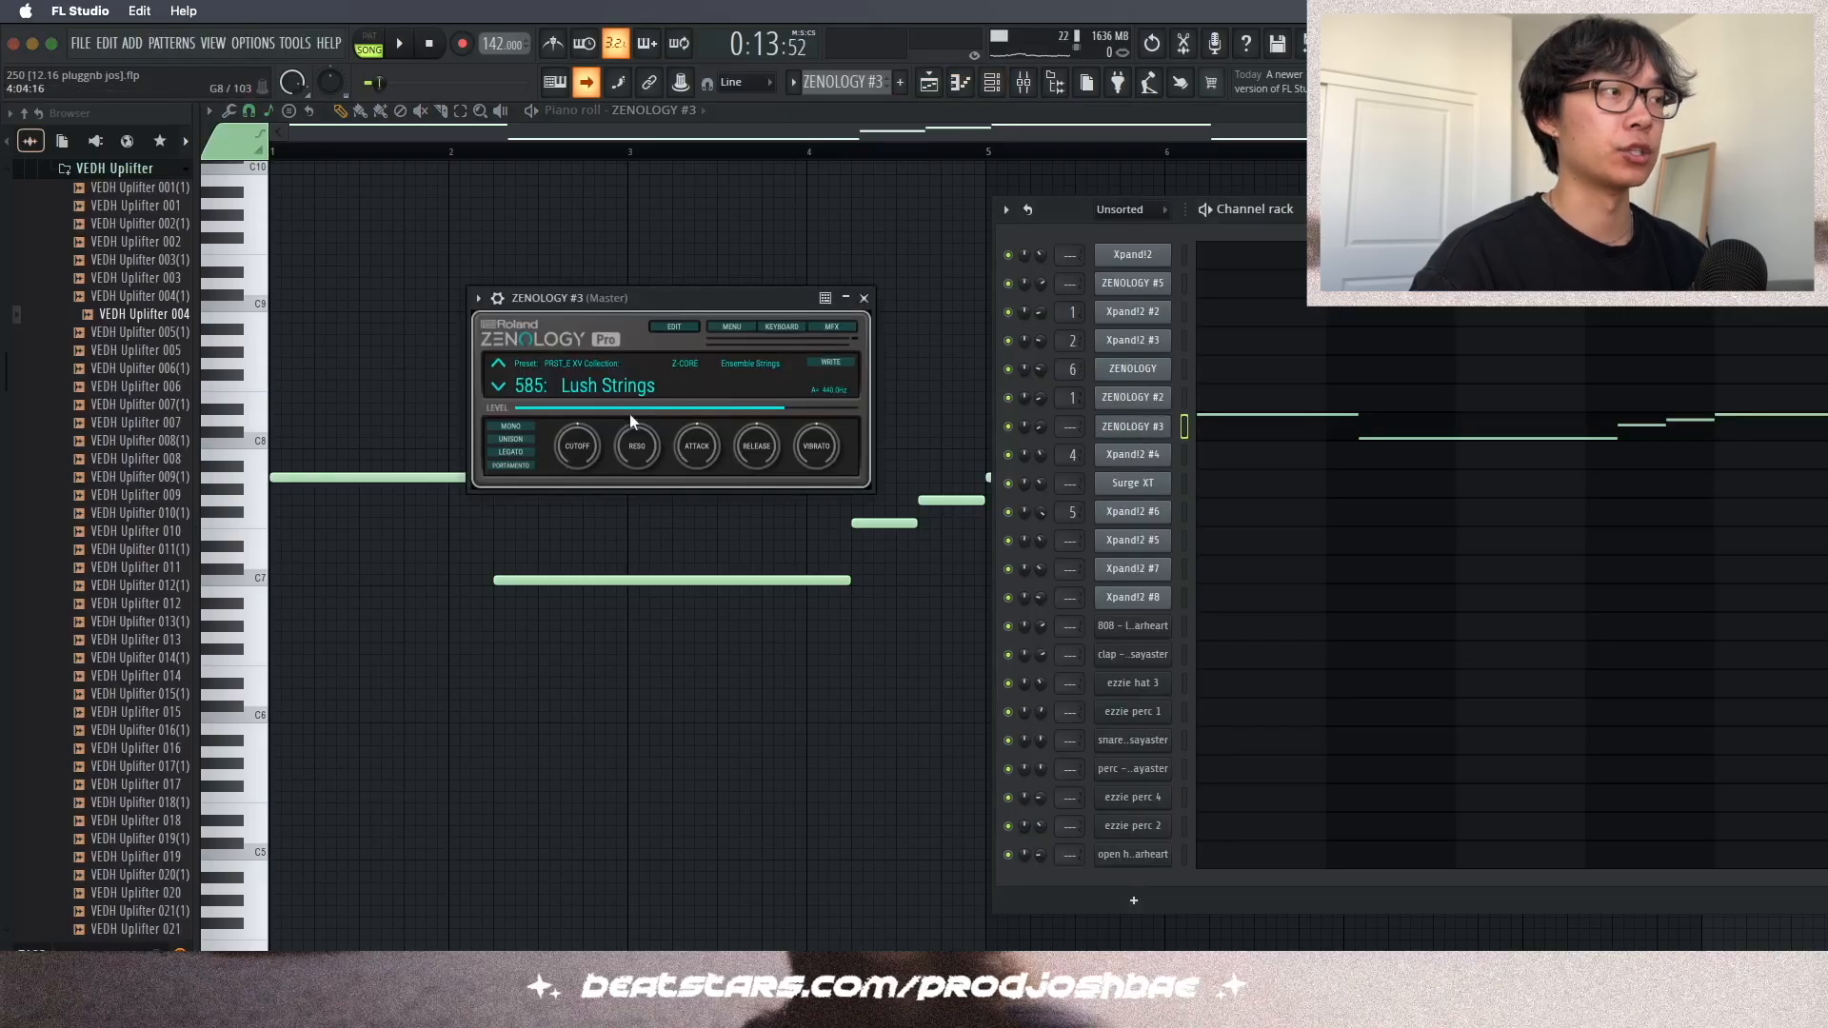
{"action": "left_click", "coordinate": [865, 299]}
{"action": "key", "text": "F6"}
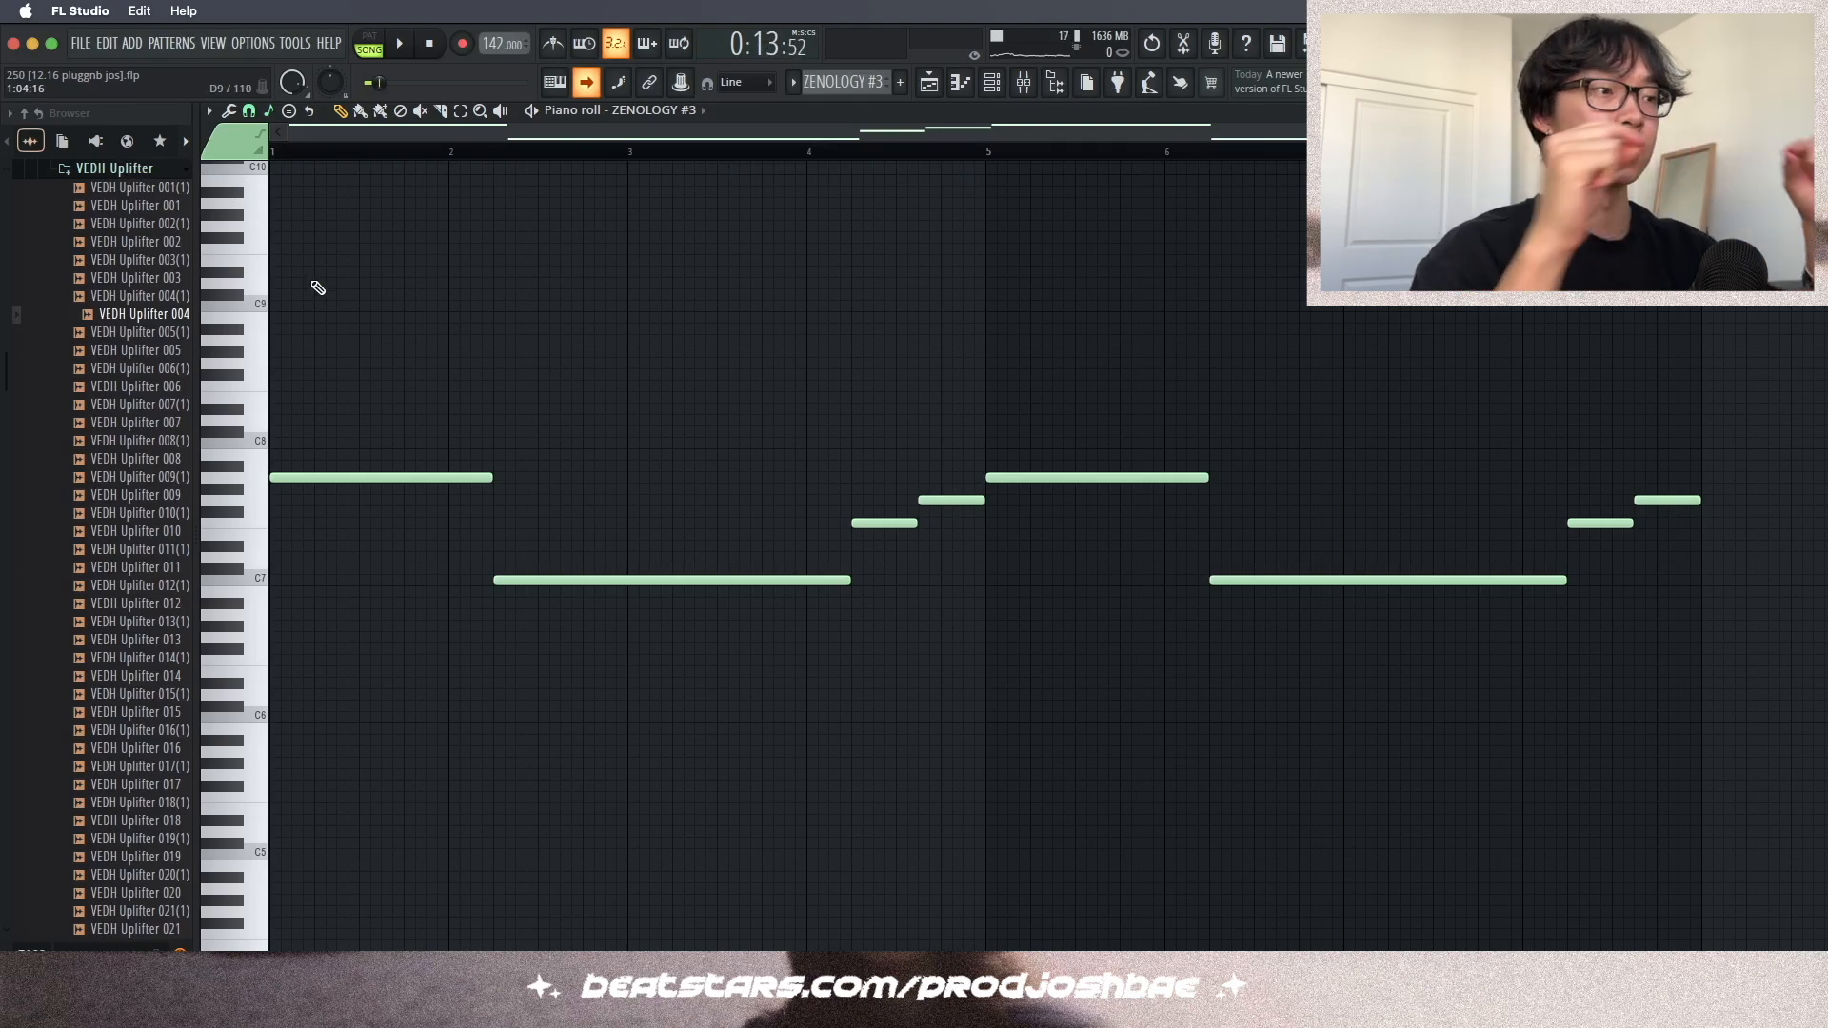
{"action": "key", "text": "space"}
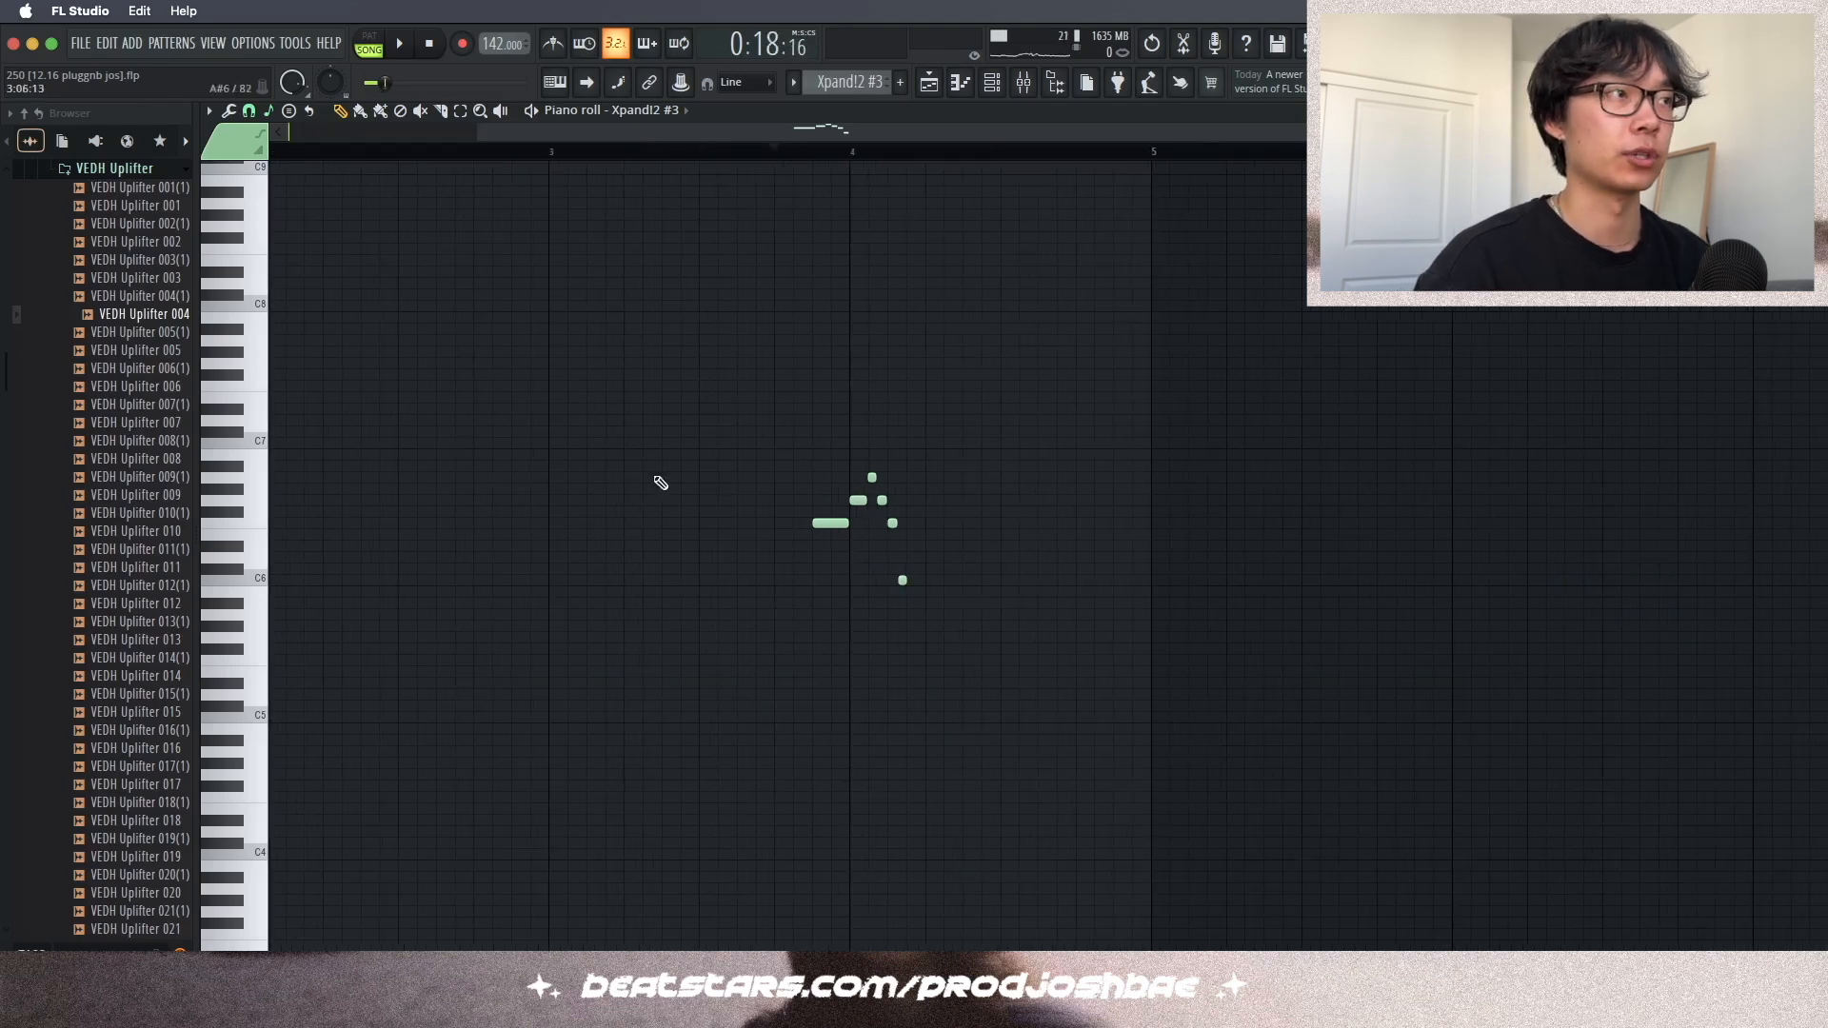
- Play the Xpand!2 #3 pattern, then open the ZENOLOGY channel with its Childlike preset and play it
{"action": "left_click_drag", "start_coordinate": [758, 429], "coordinate": [973, 633], "text": "super"}
{"action": "left_click", "coordinate": [993, 84]}
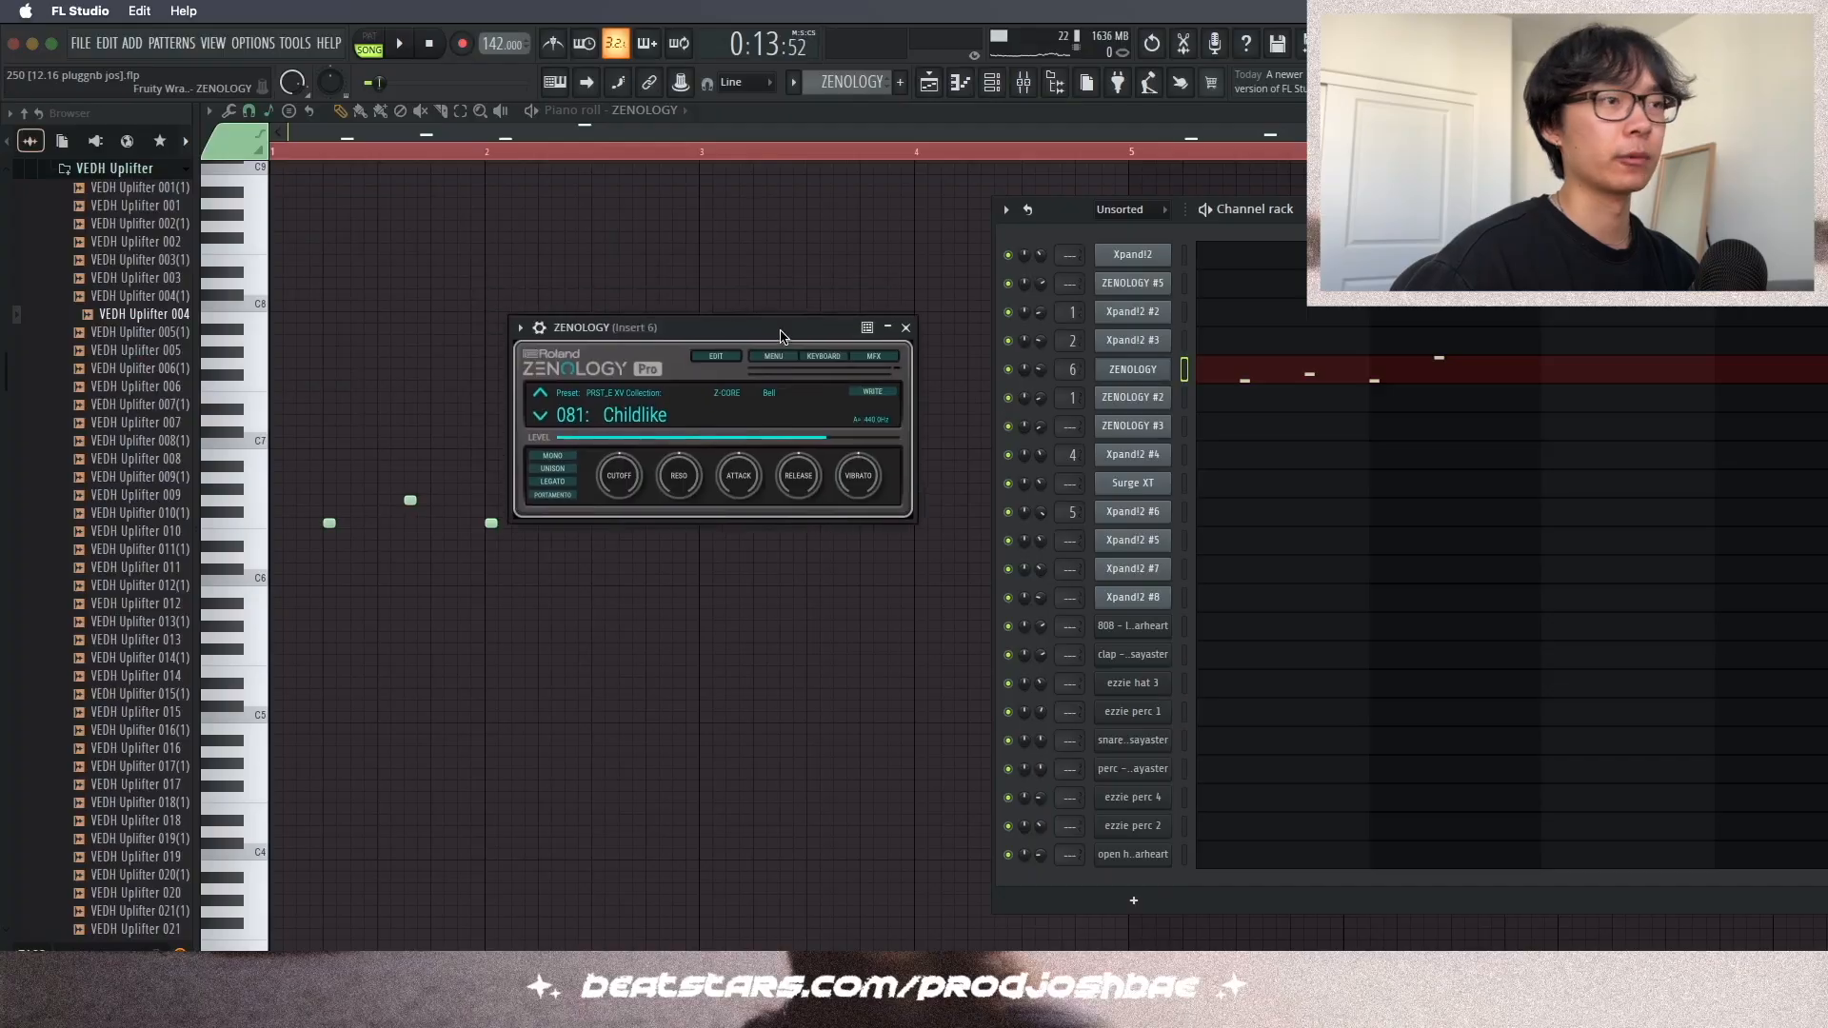
{"action": "left_click_drag", "start_coordinate": [785, 338], "coordinate": [867, 362]}
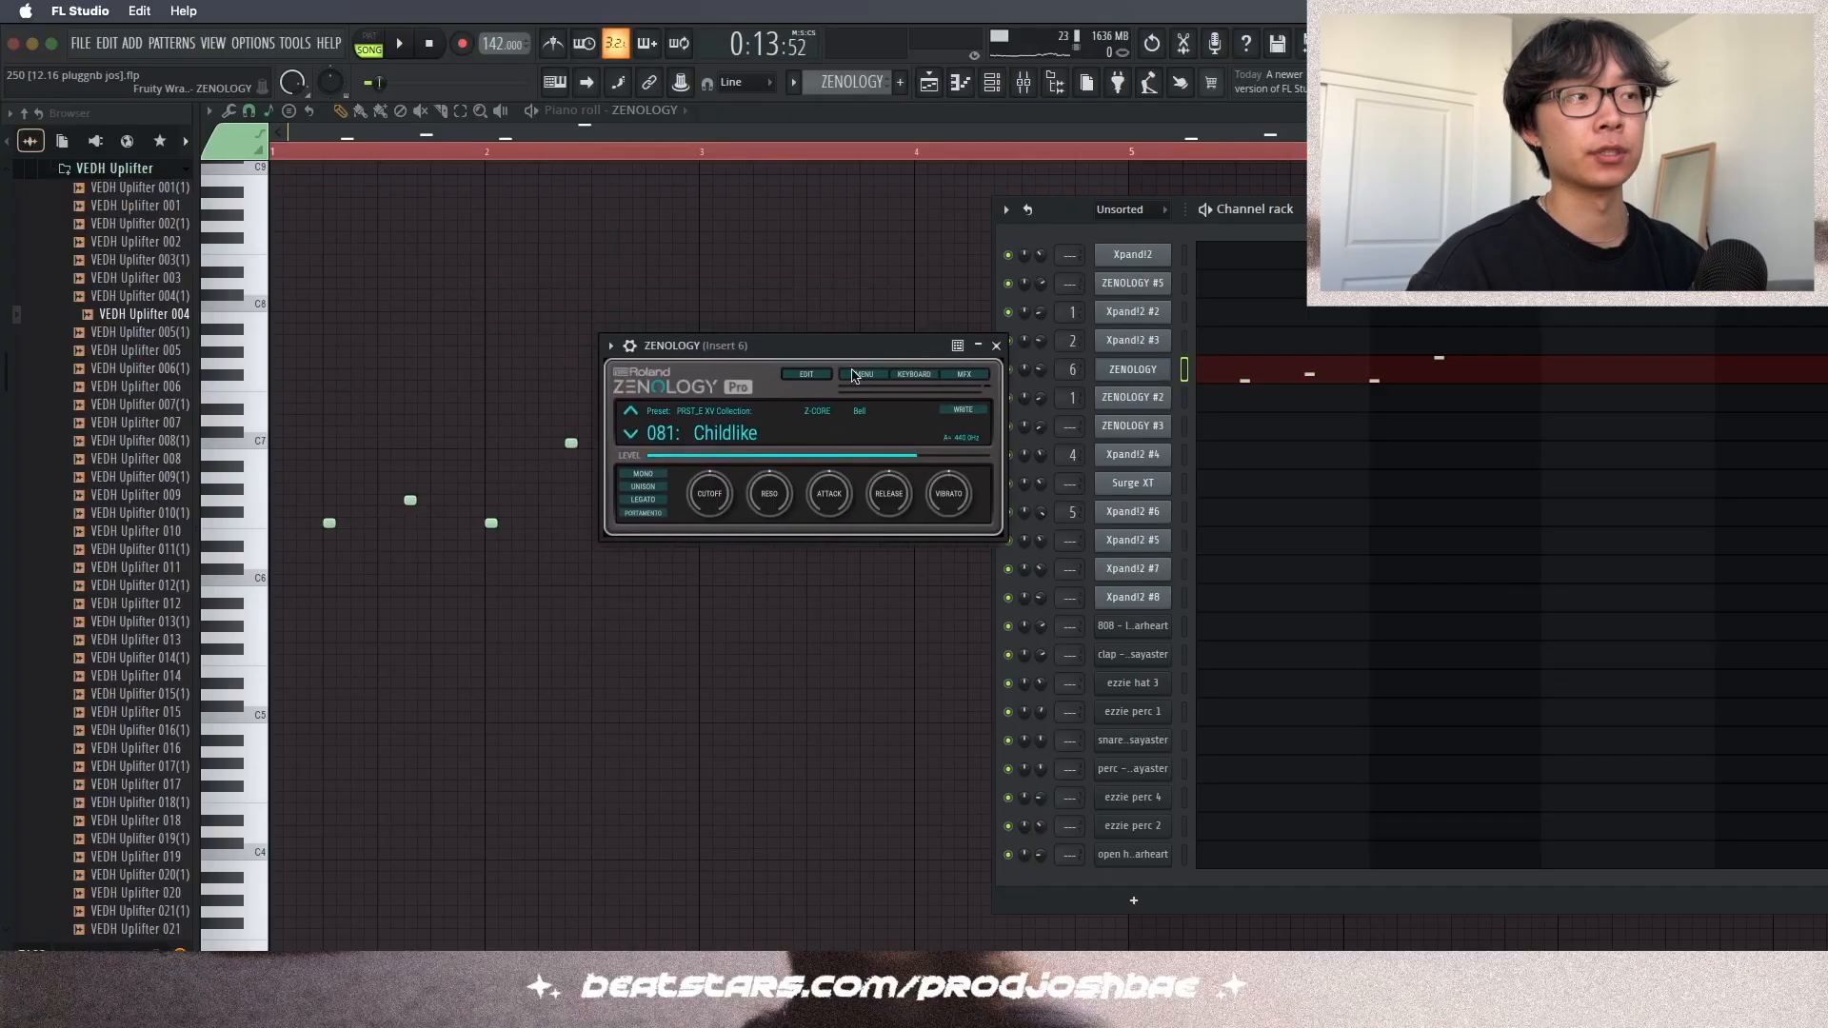
{"action": "left_click", "coordinate": [996, 346]}
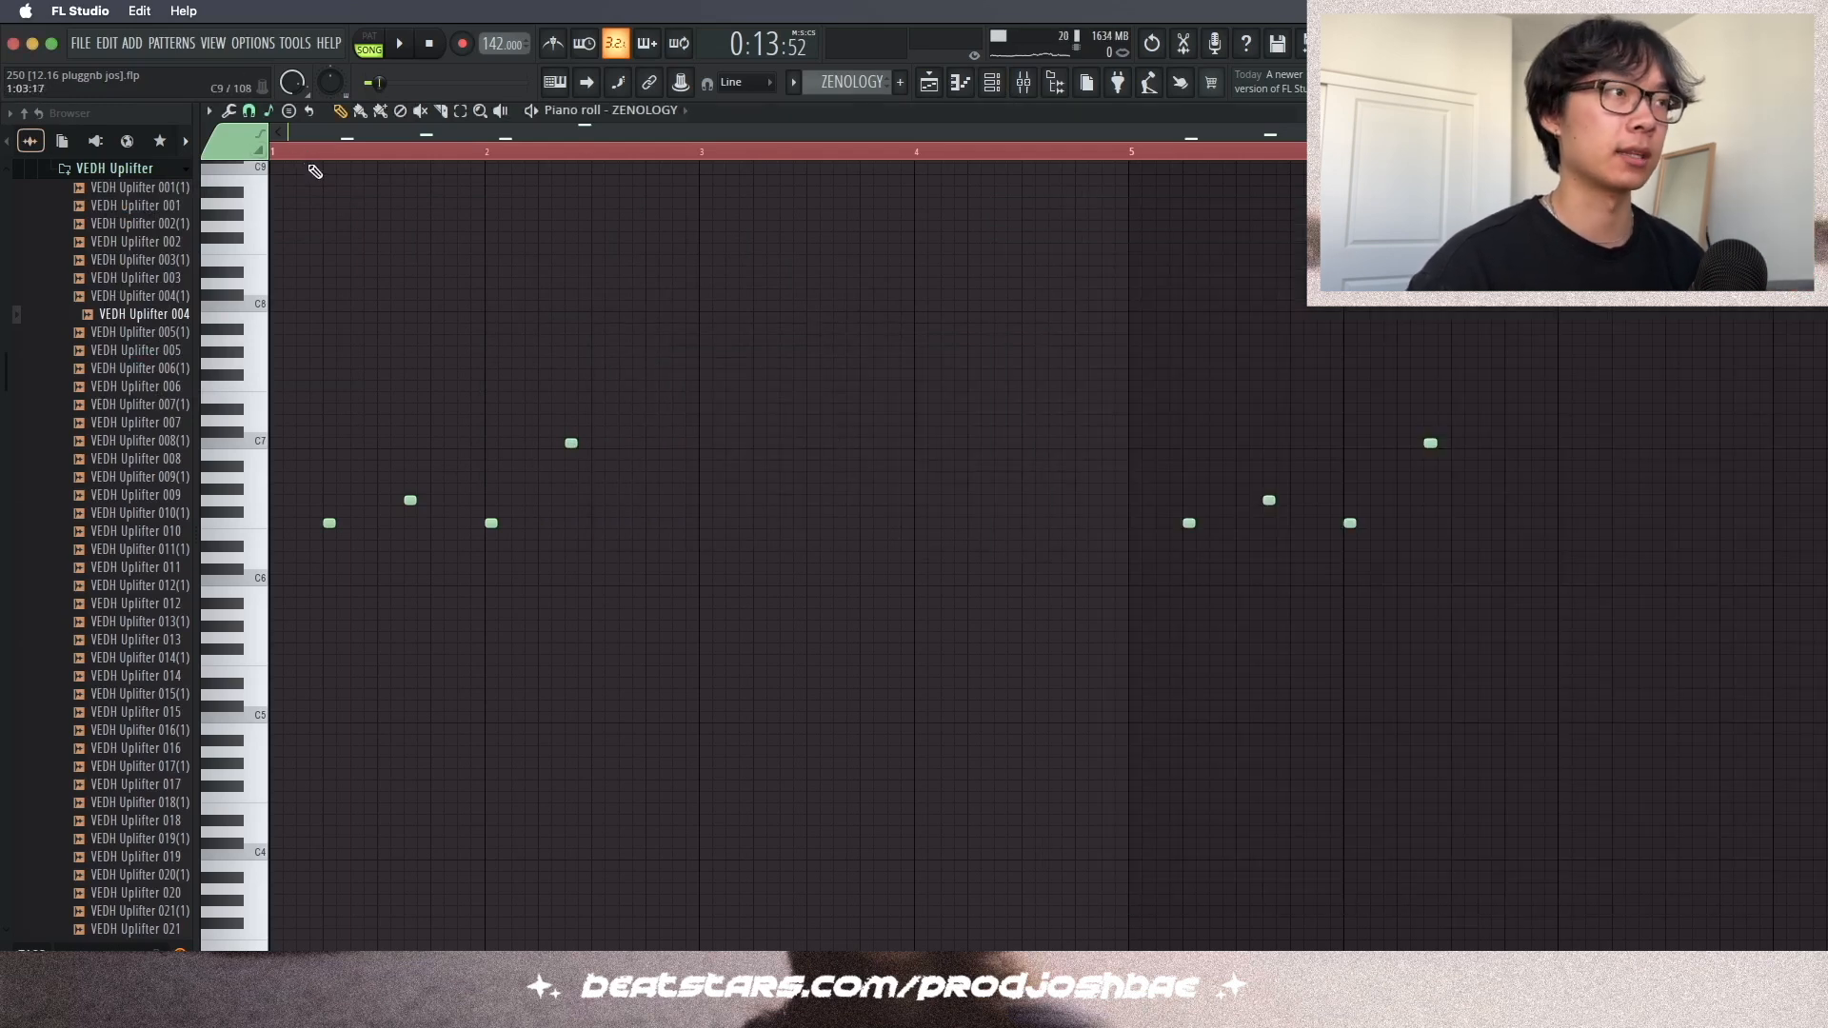
{"action": "key", "text": "space"}
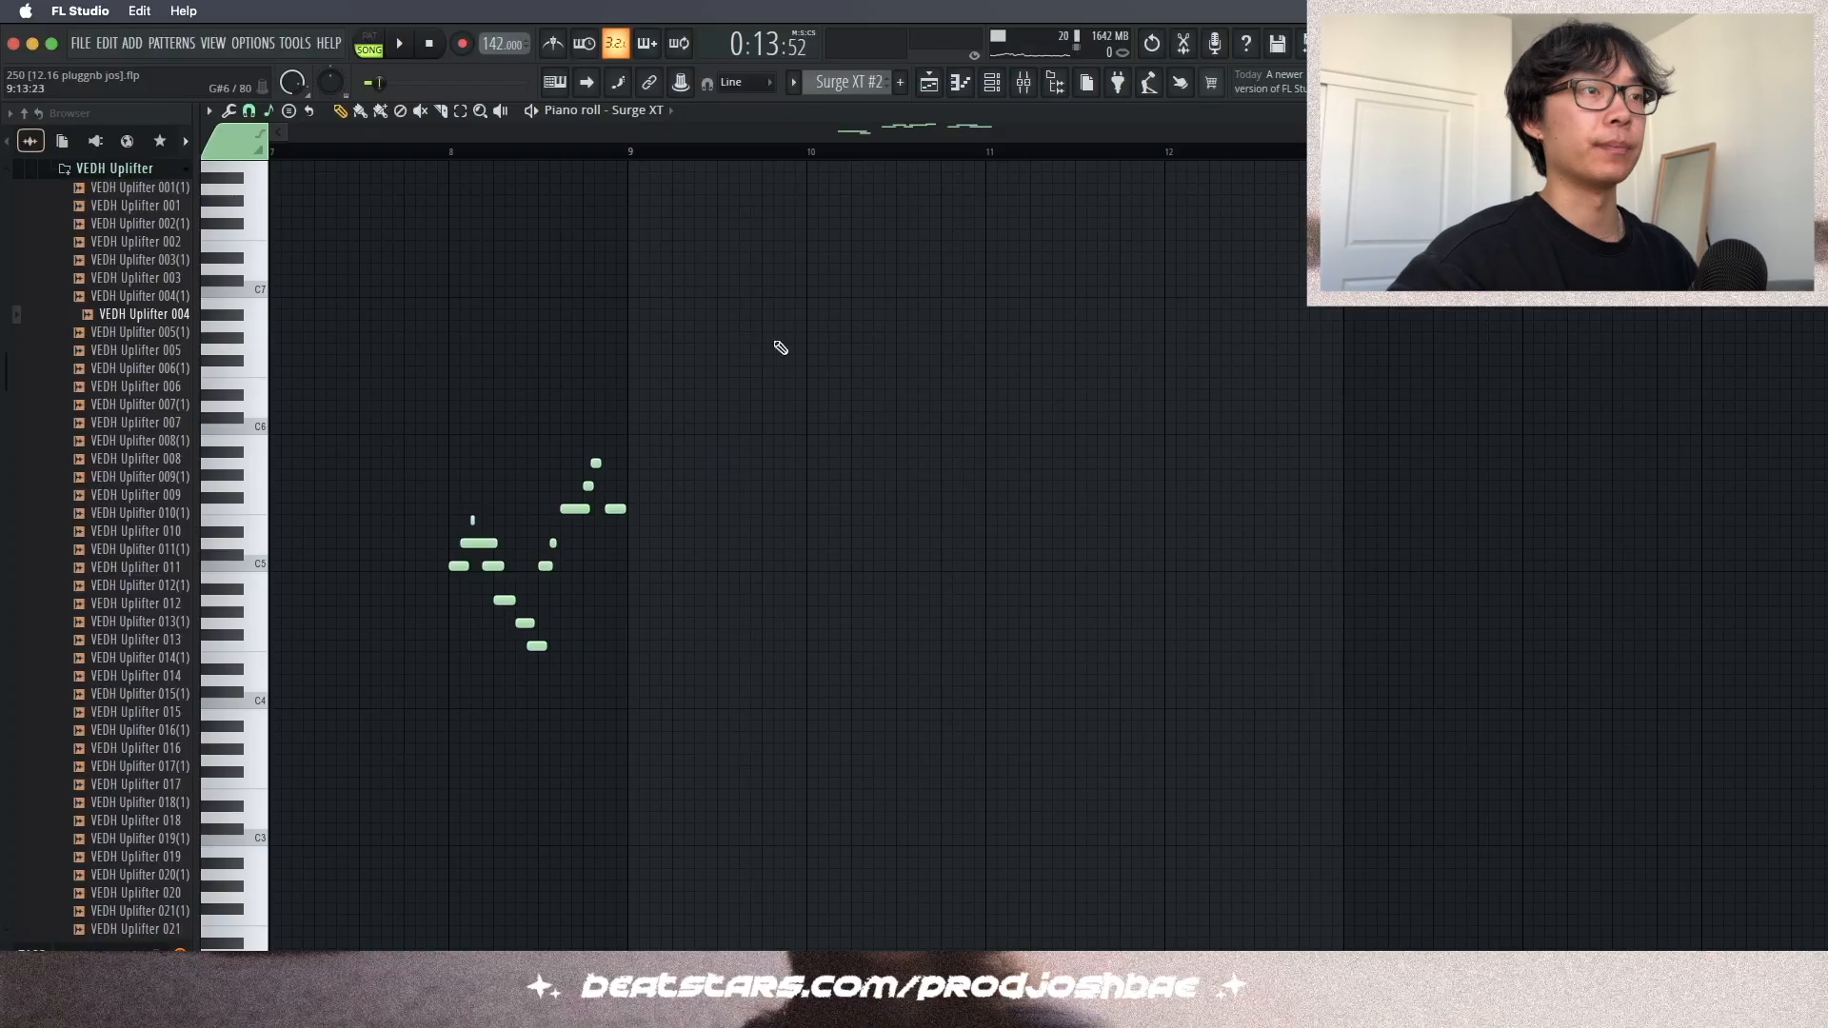
- Play the Surge XT #2 pattern, then switch to the Xpand!2 #7 channel and play it
{"action": "scroll", "coordinate": [811, 438], "scroll_direction": "left", "scroll_amount": 6}
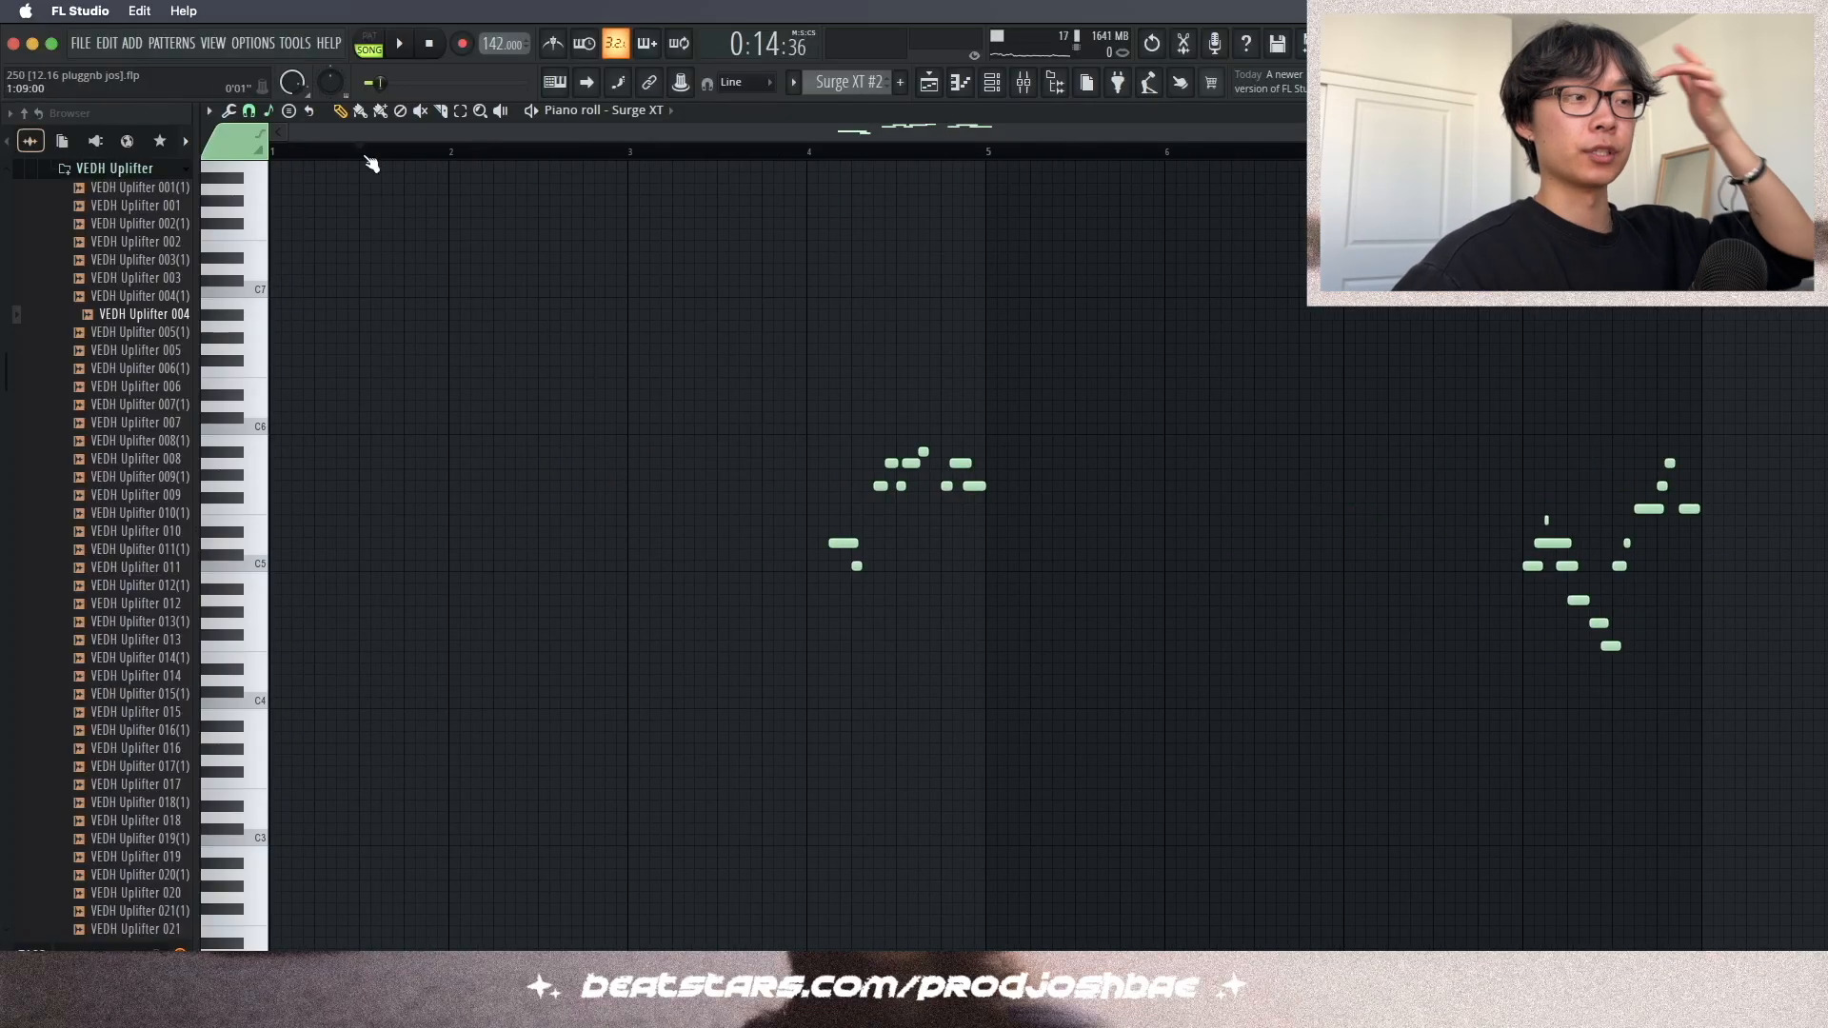
{"action": "key", "text": "space"}
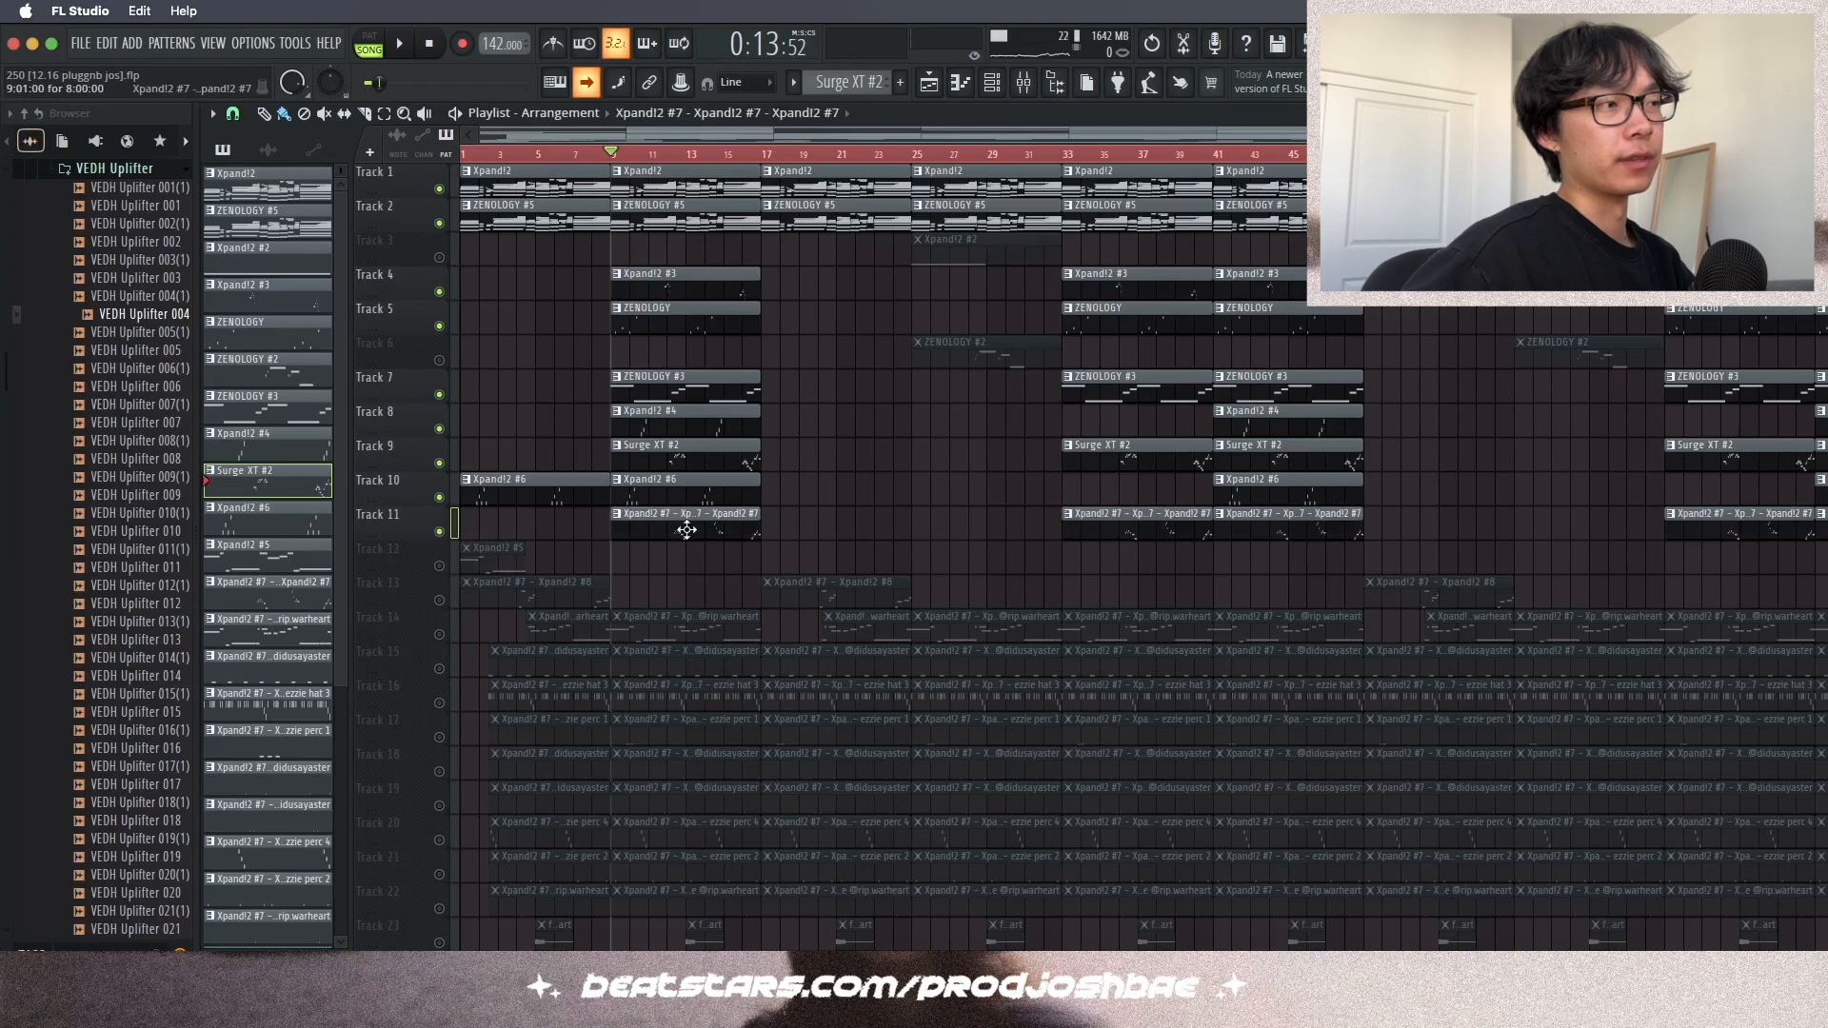
{"action": "double_click", "coordinate": [686, 531]}
{"action": "left_click", "coordinate": [1019, 84]}
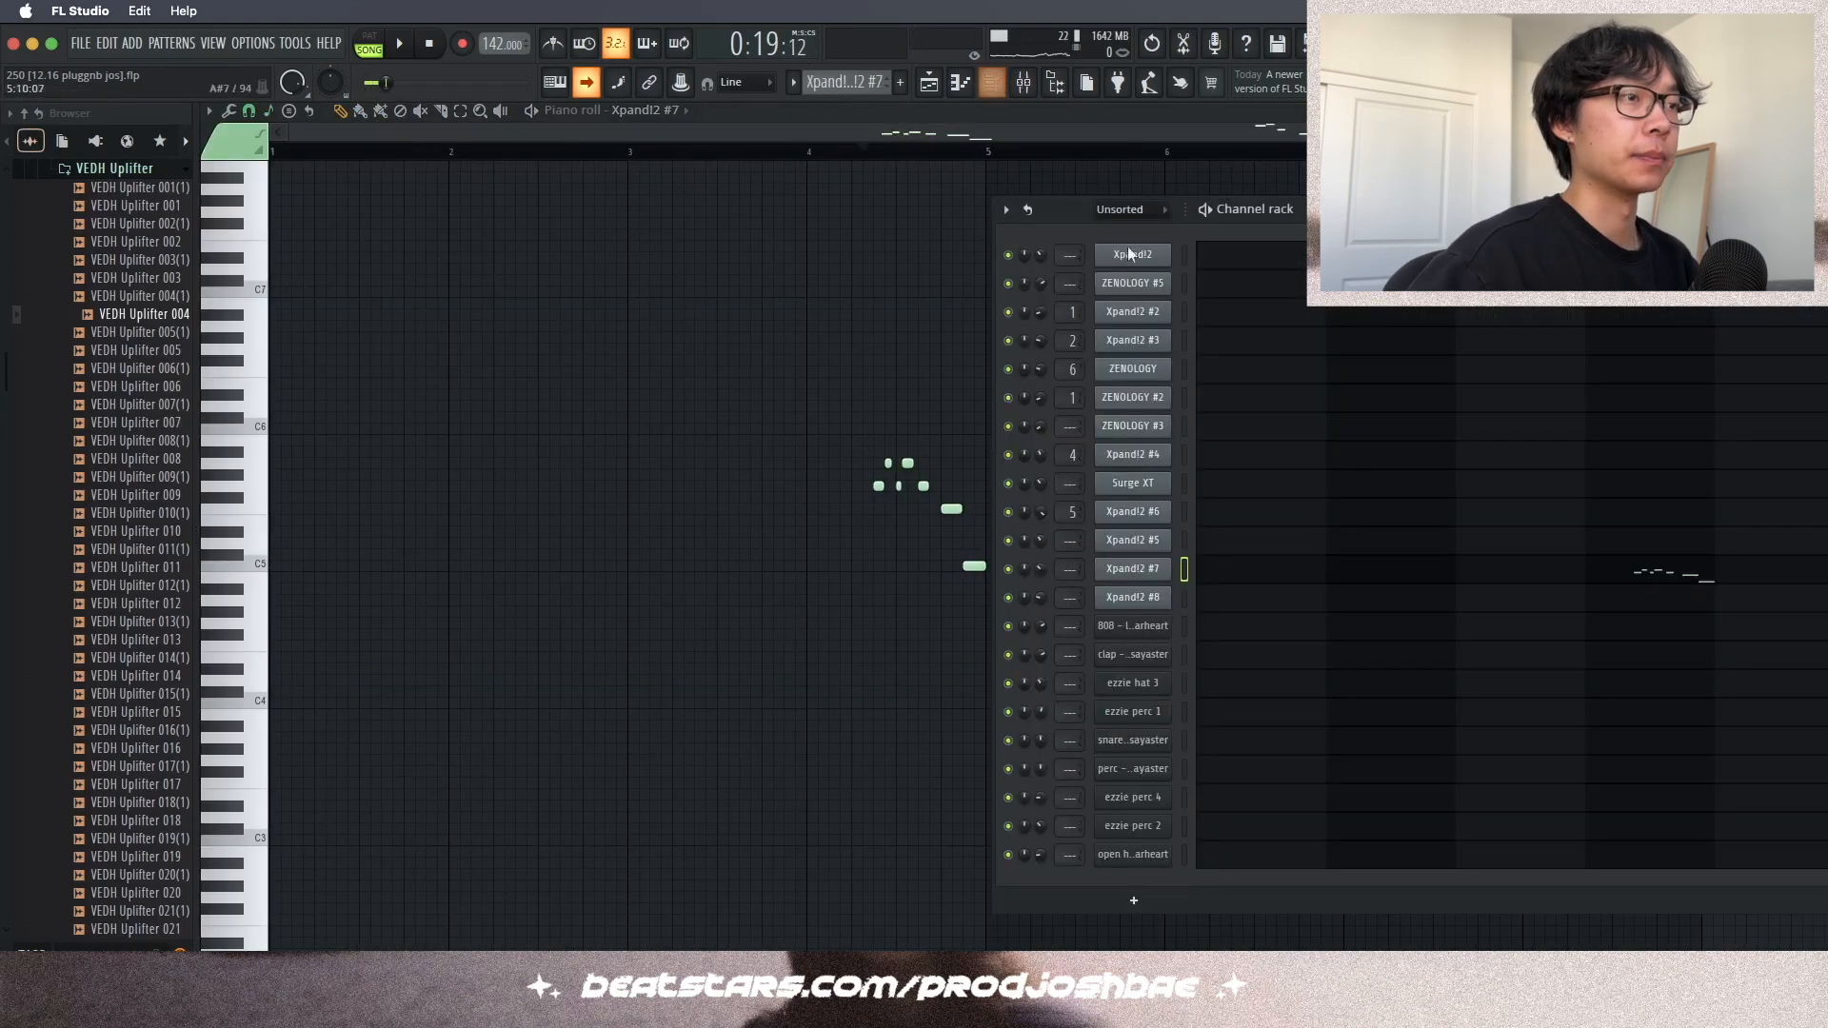
{"action": "left_click", "coordinate": [1132, 569]}
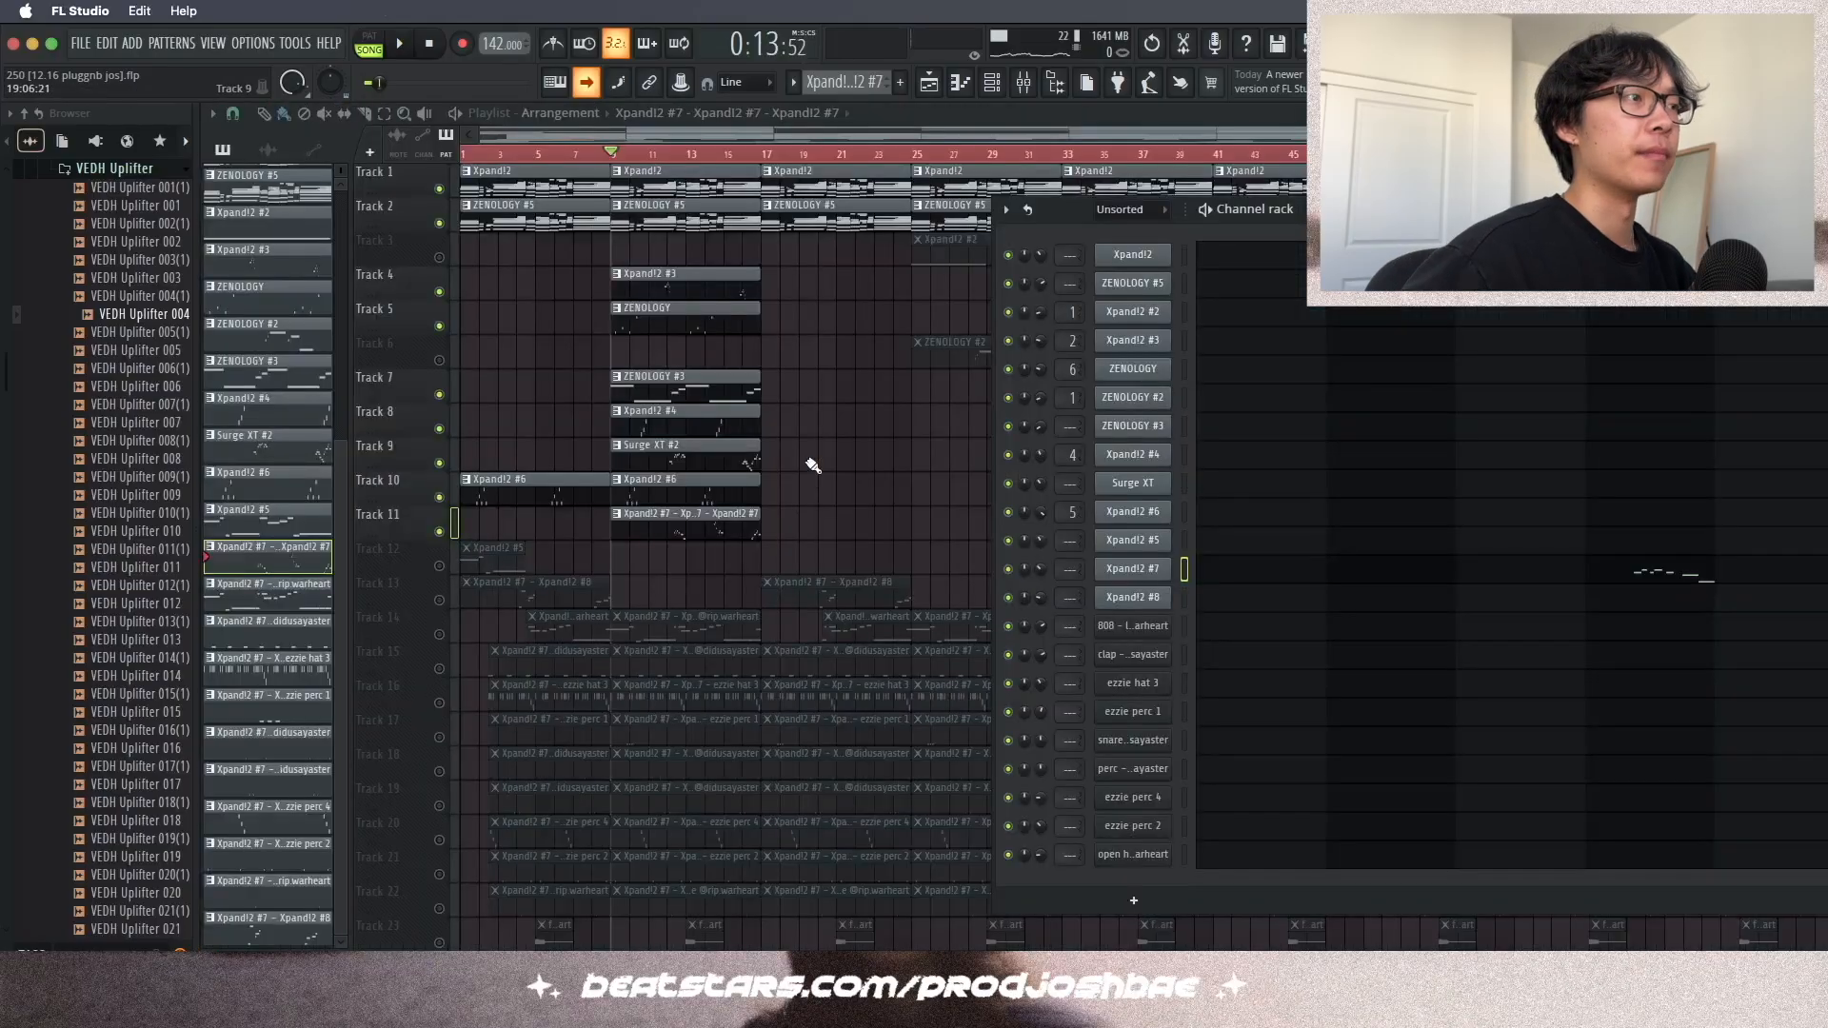
{"action": "key", "text": "F6"}
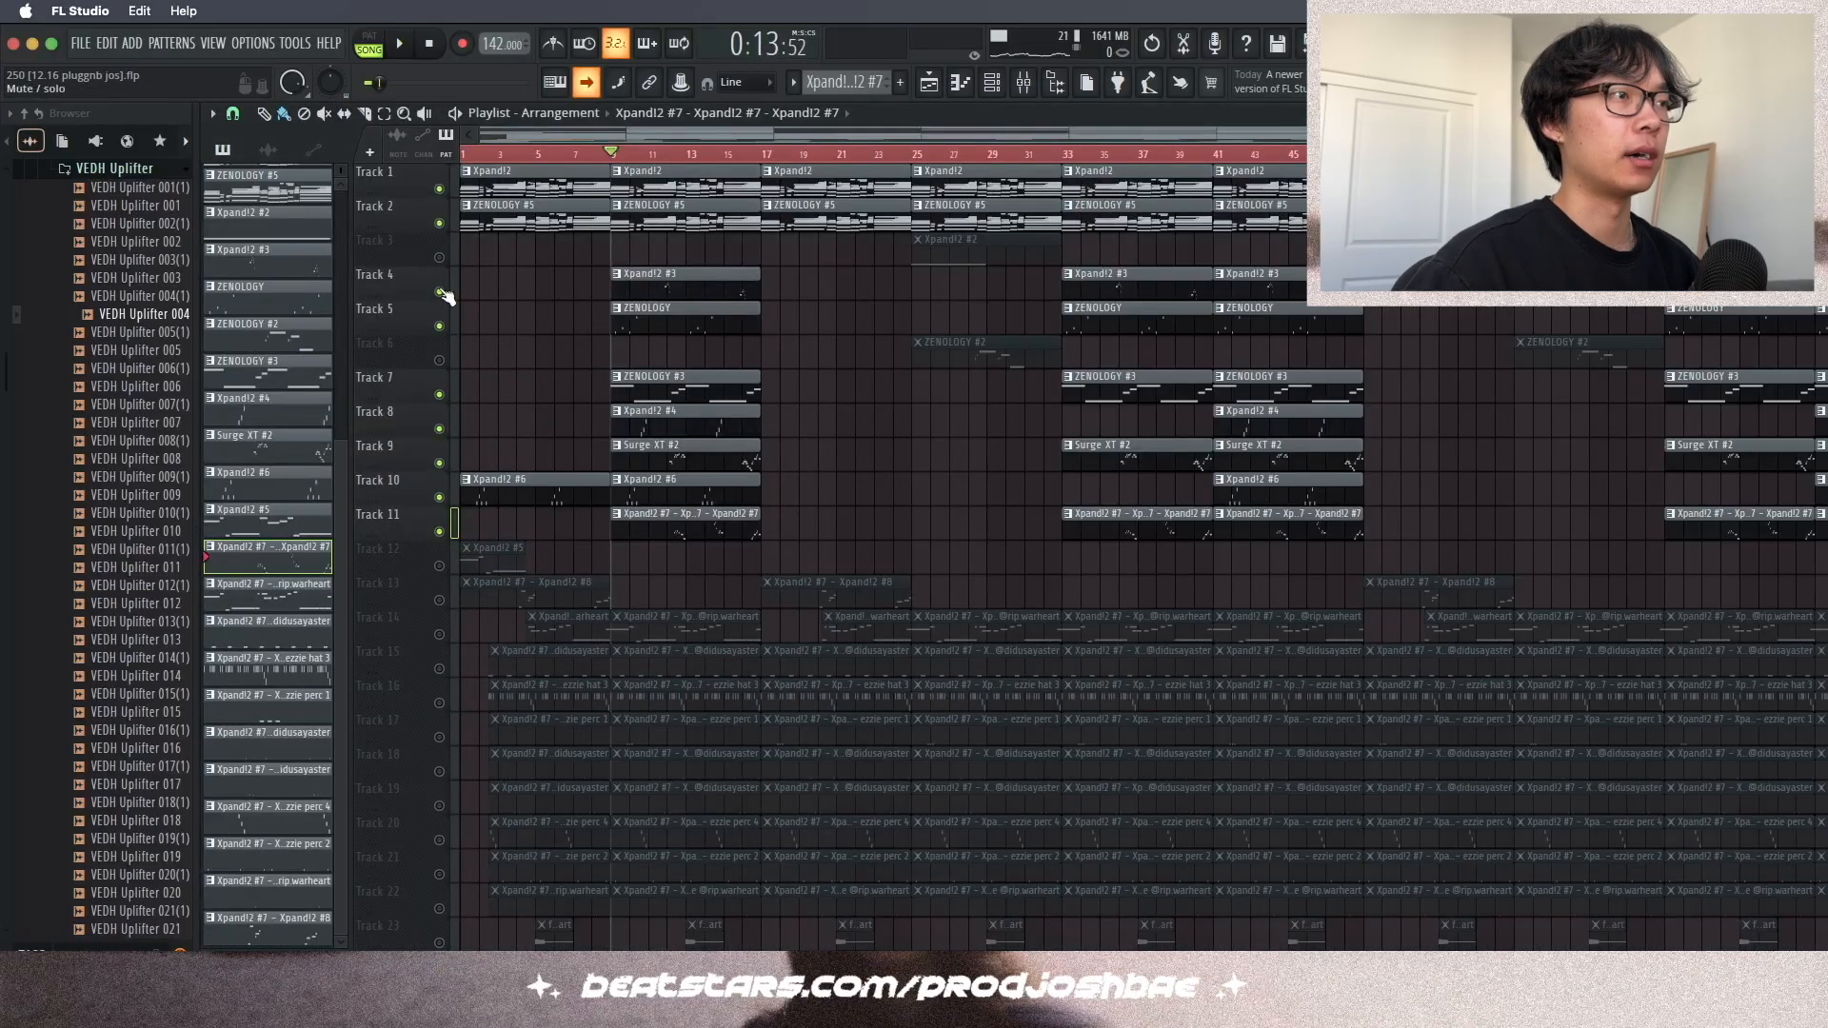
- Scroll through the playlist and open the ezzie perc 1 and snare patterns in the piano roll to play them
{"action": "scroll", "coordinate": [933, 240], "scroll_direction": "up", "scroll_amount": 3}
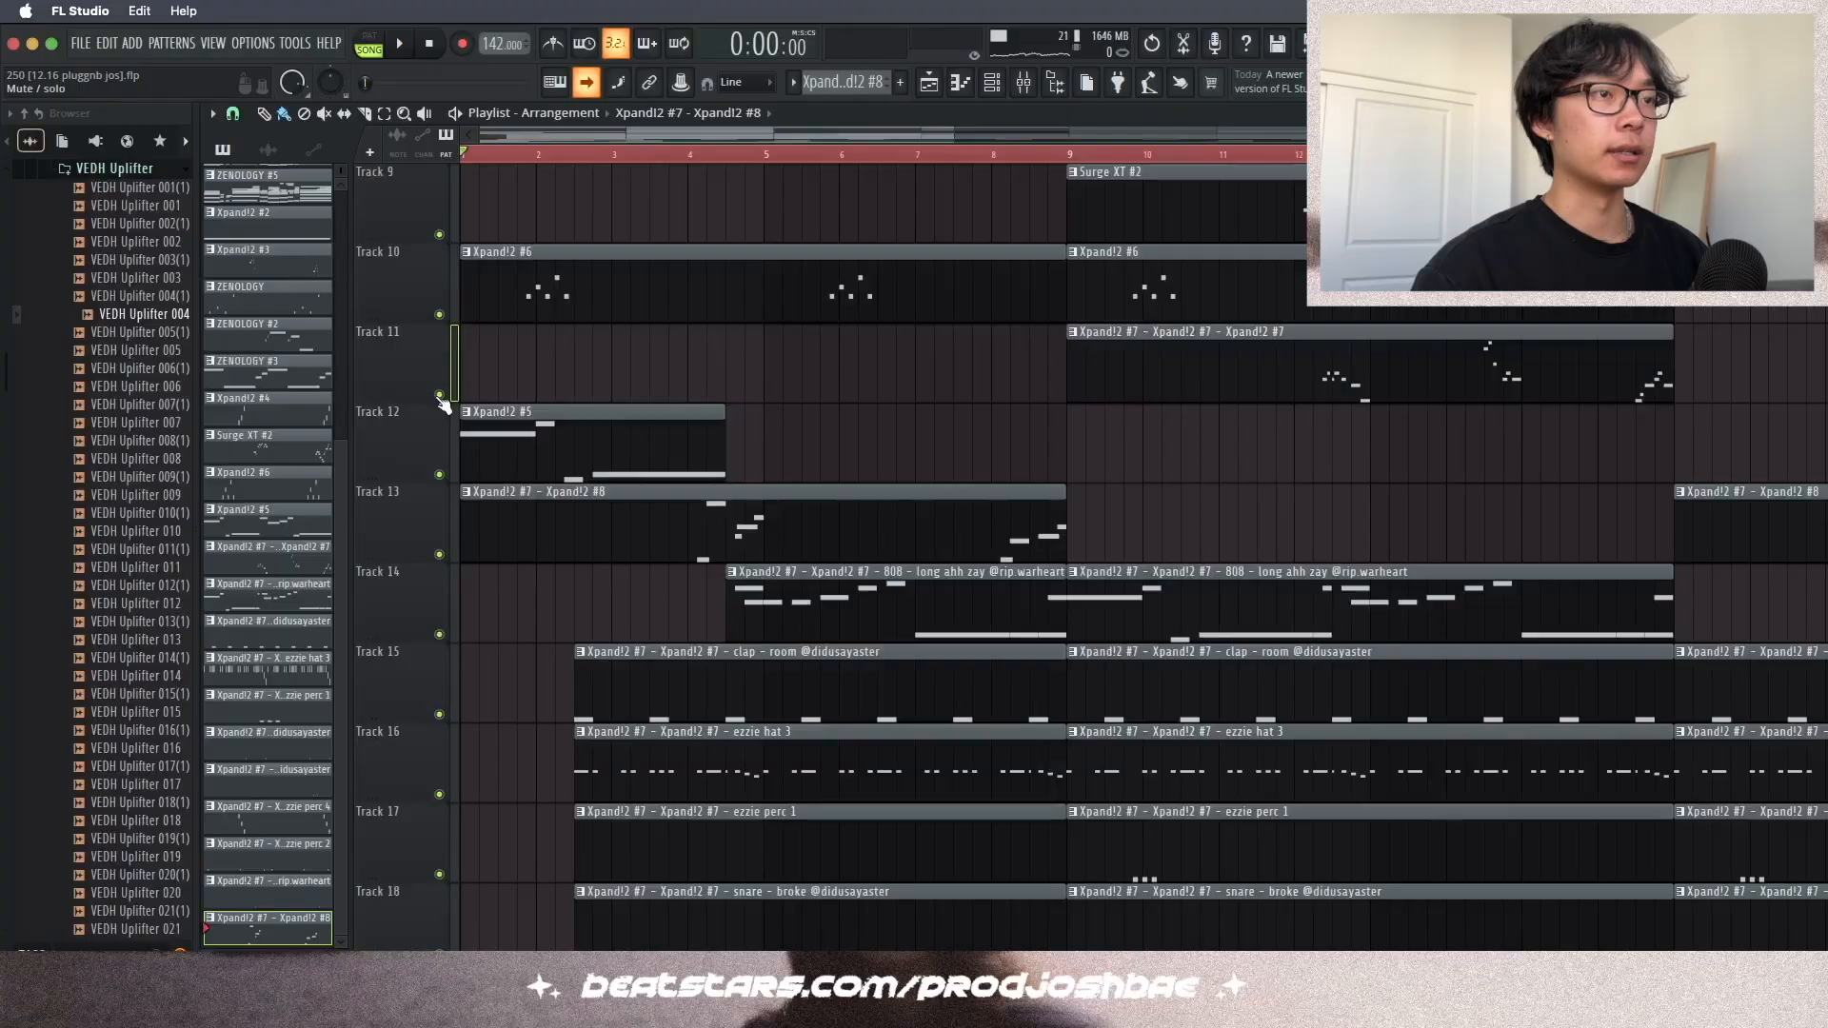
{"action": "scroll", "coordinate": [724, 461], "scroll_direction": "down", "scroll_amount": 5}
{"action": "scroll", "coordinate": [724, 461], "scroll_direction": "up", "scroll_amount": 2}
{"action": "scroll", "coordinate": [724, 461], "scroll_direction": "down", "scroll_amount": 5}
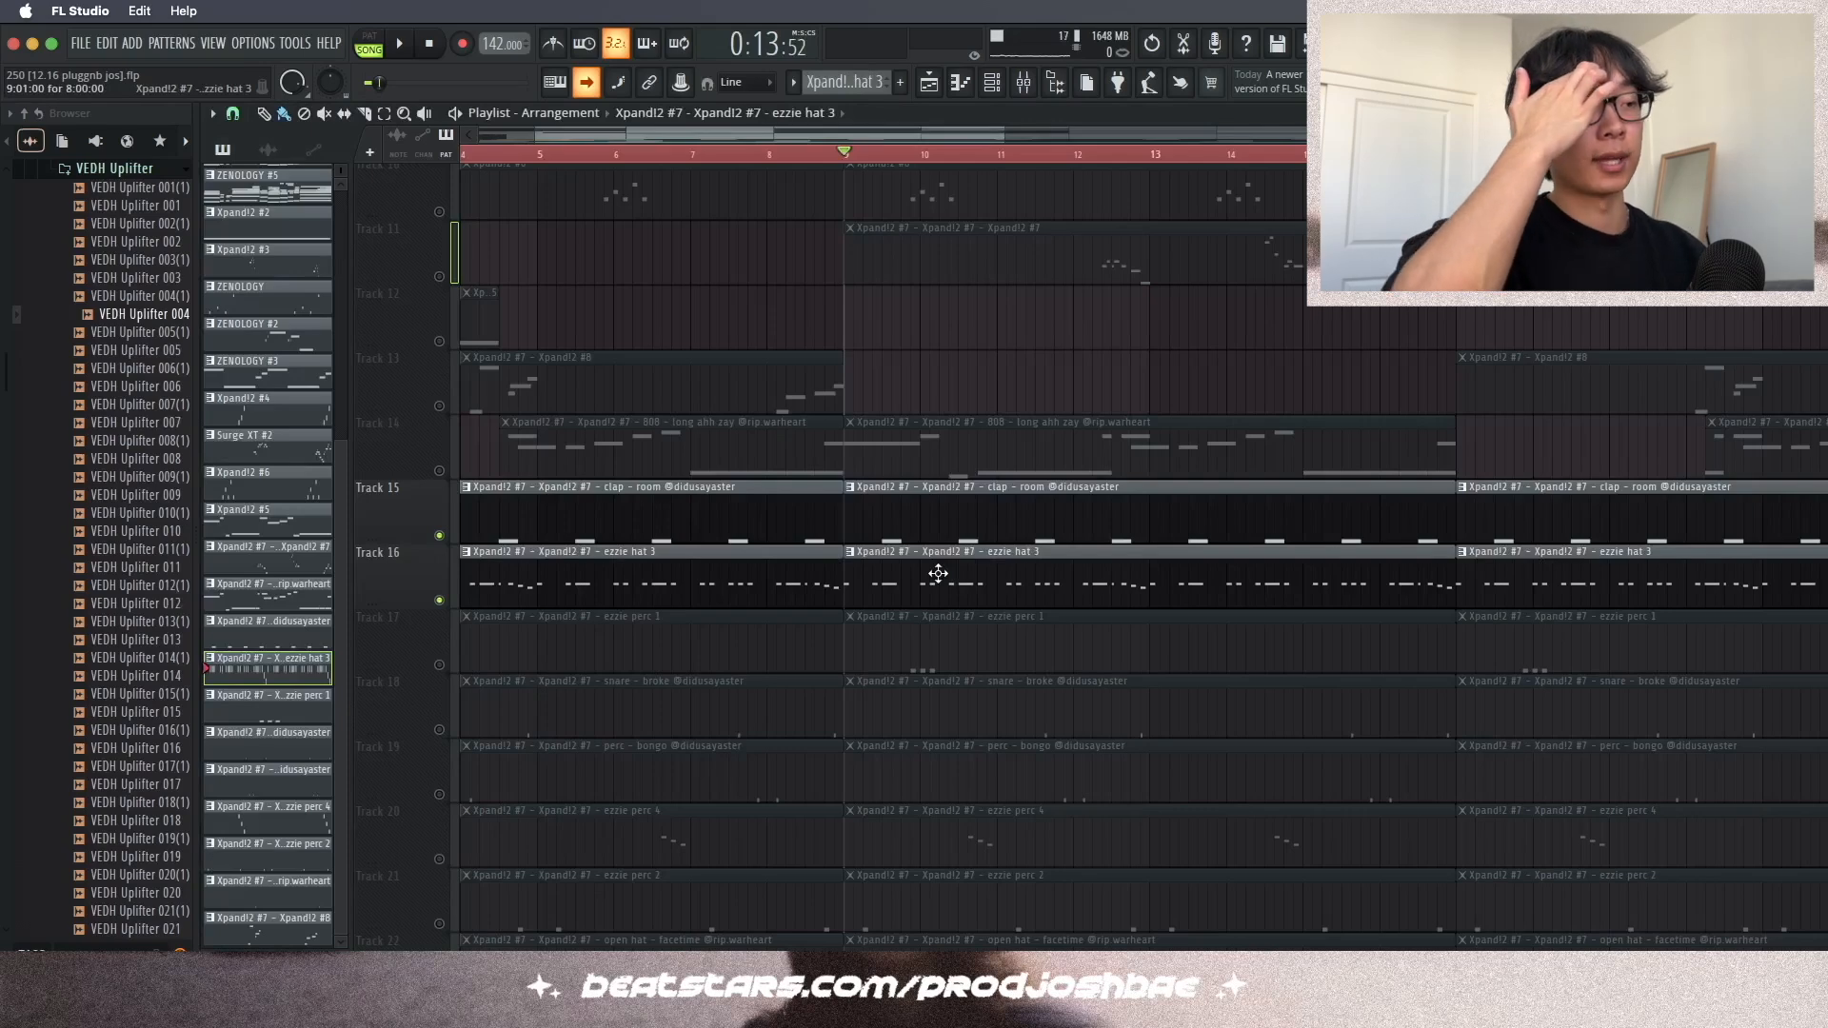
{"action": "double_click", "coordinate": [936, 572]}
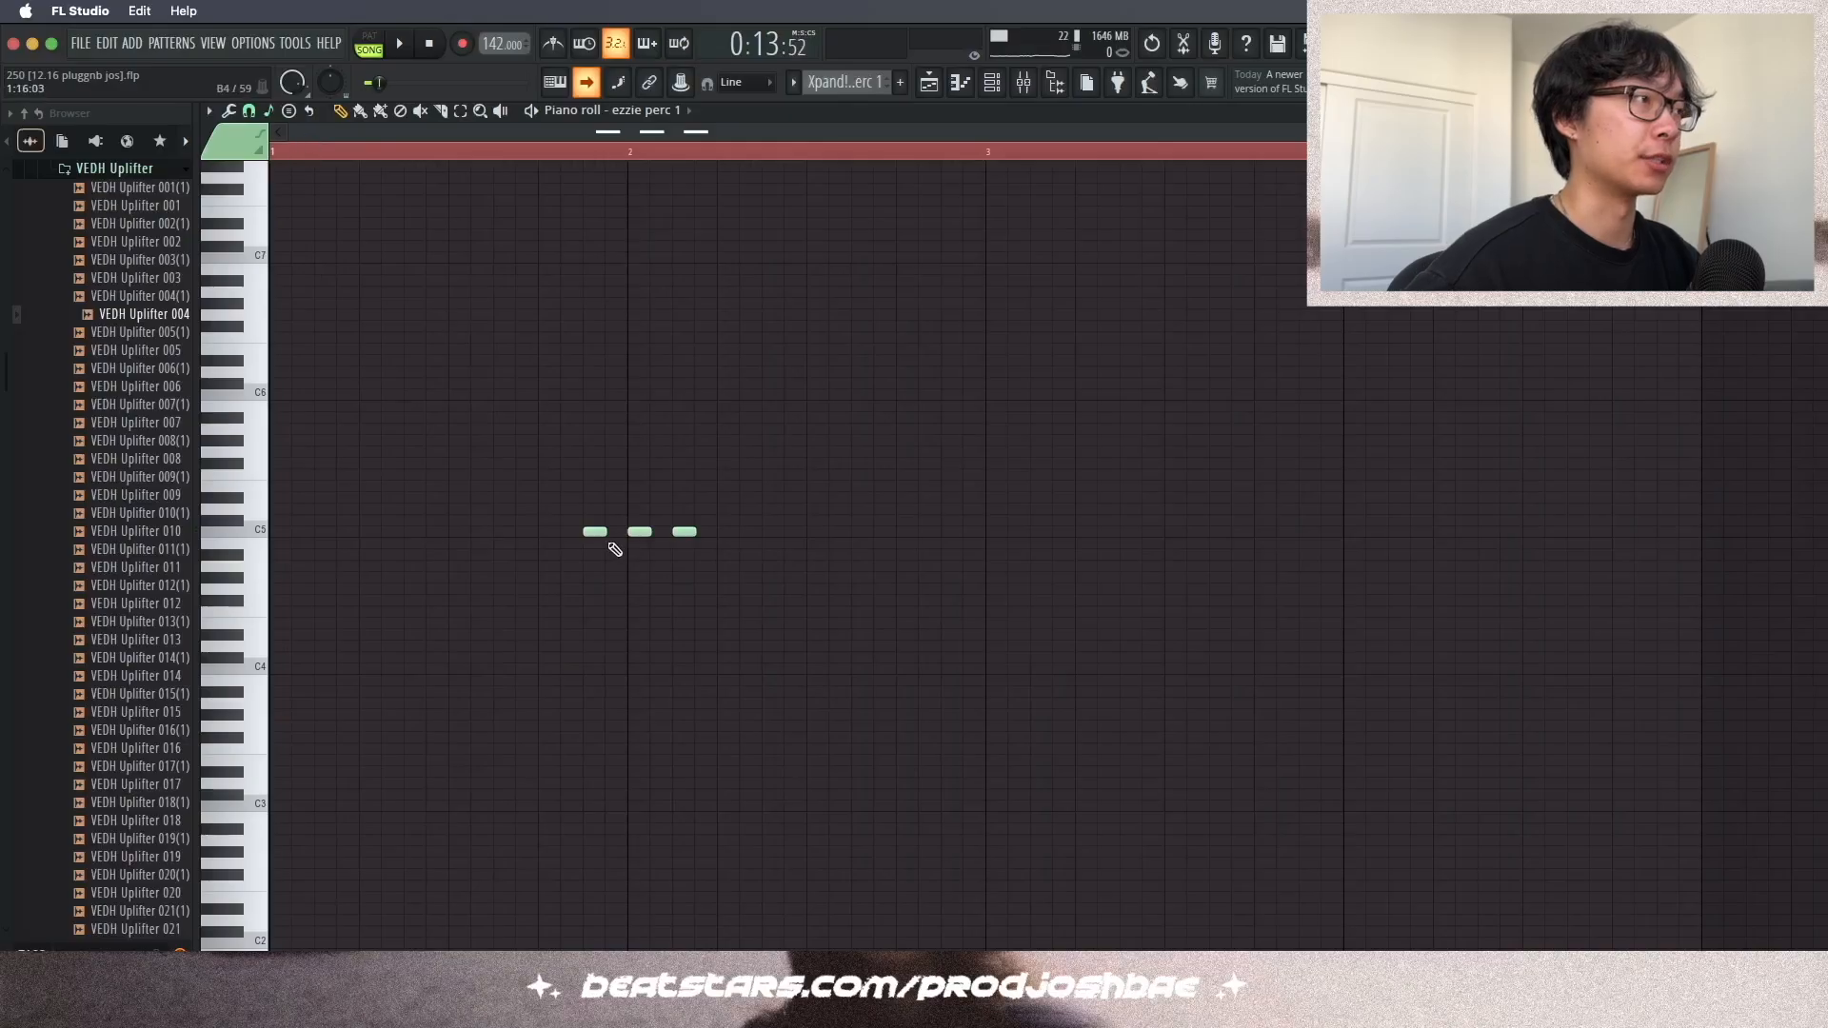
{"action": "key", "text": "space"}
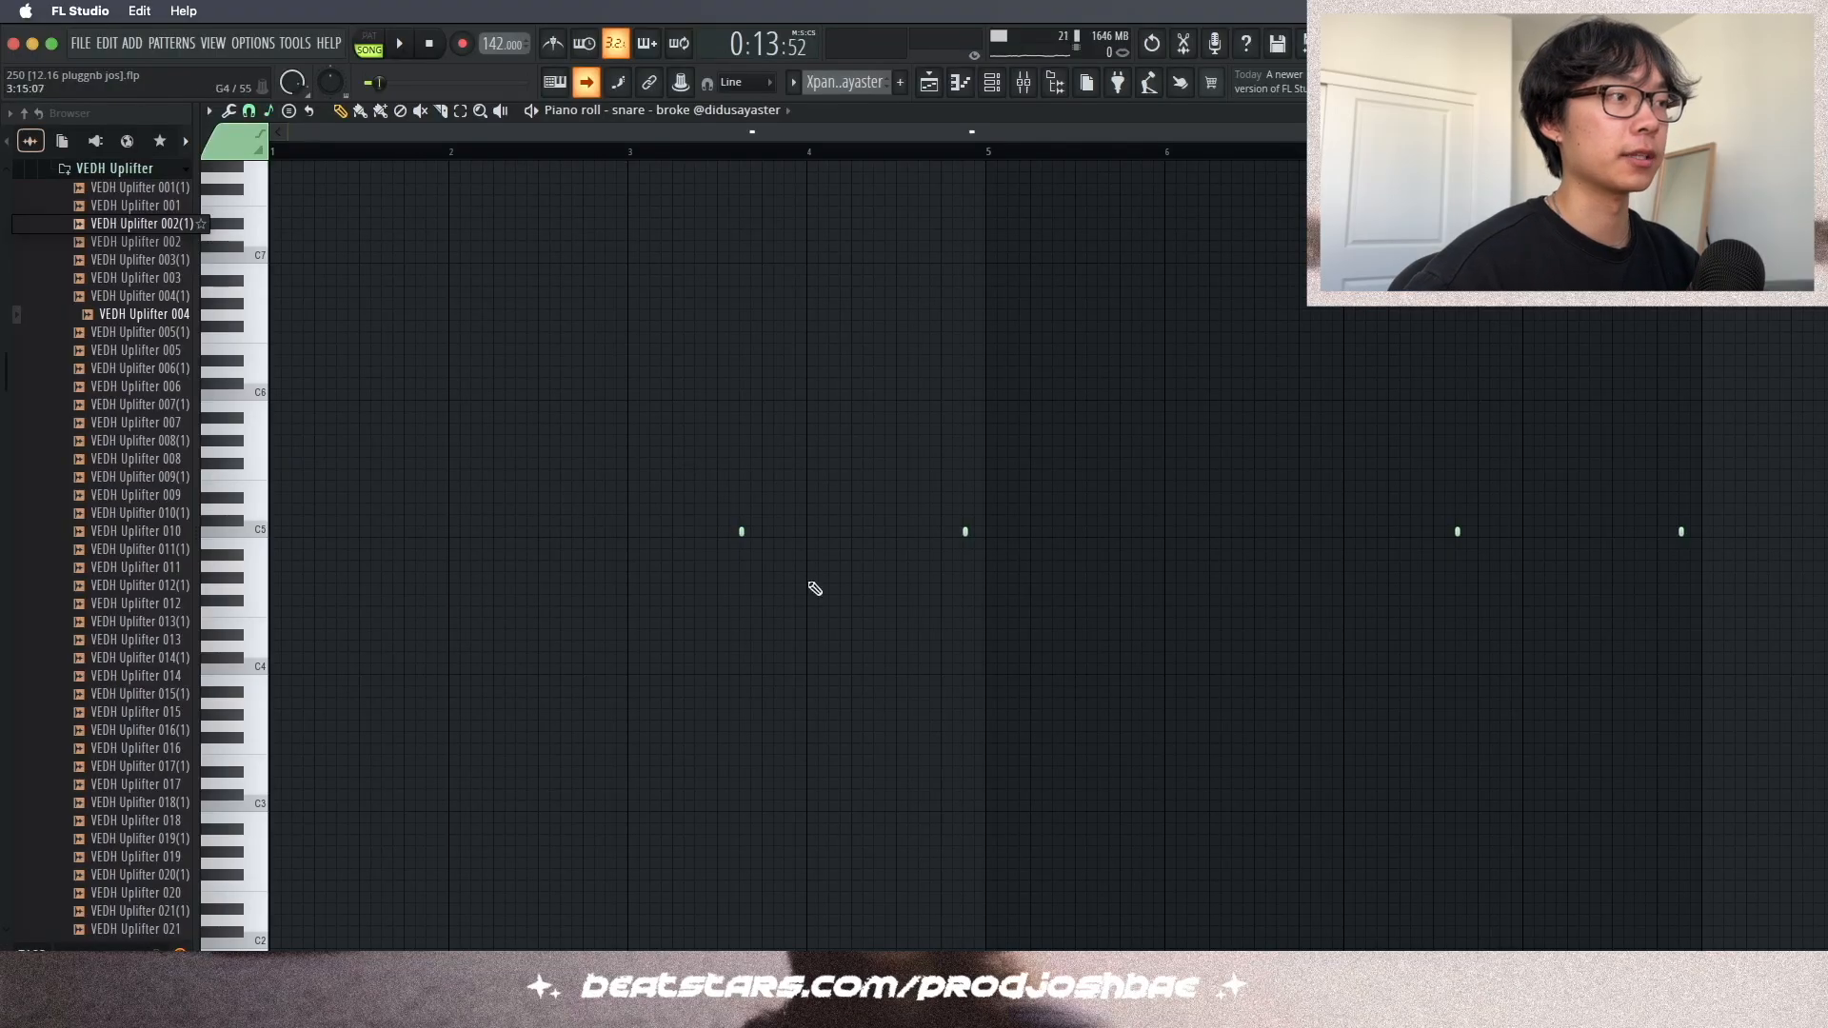
{"action": "key", "text": "space"}
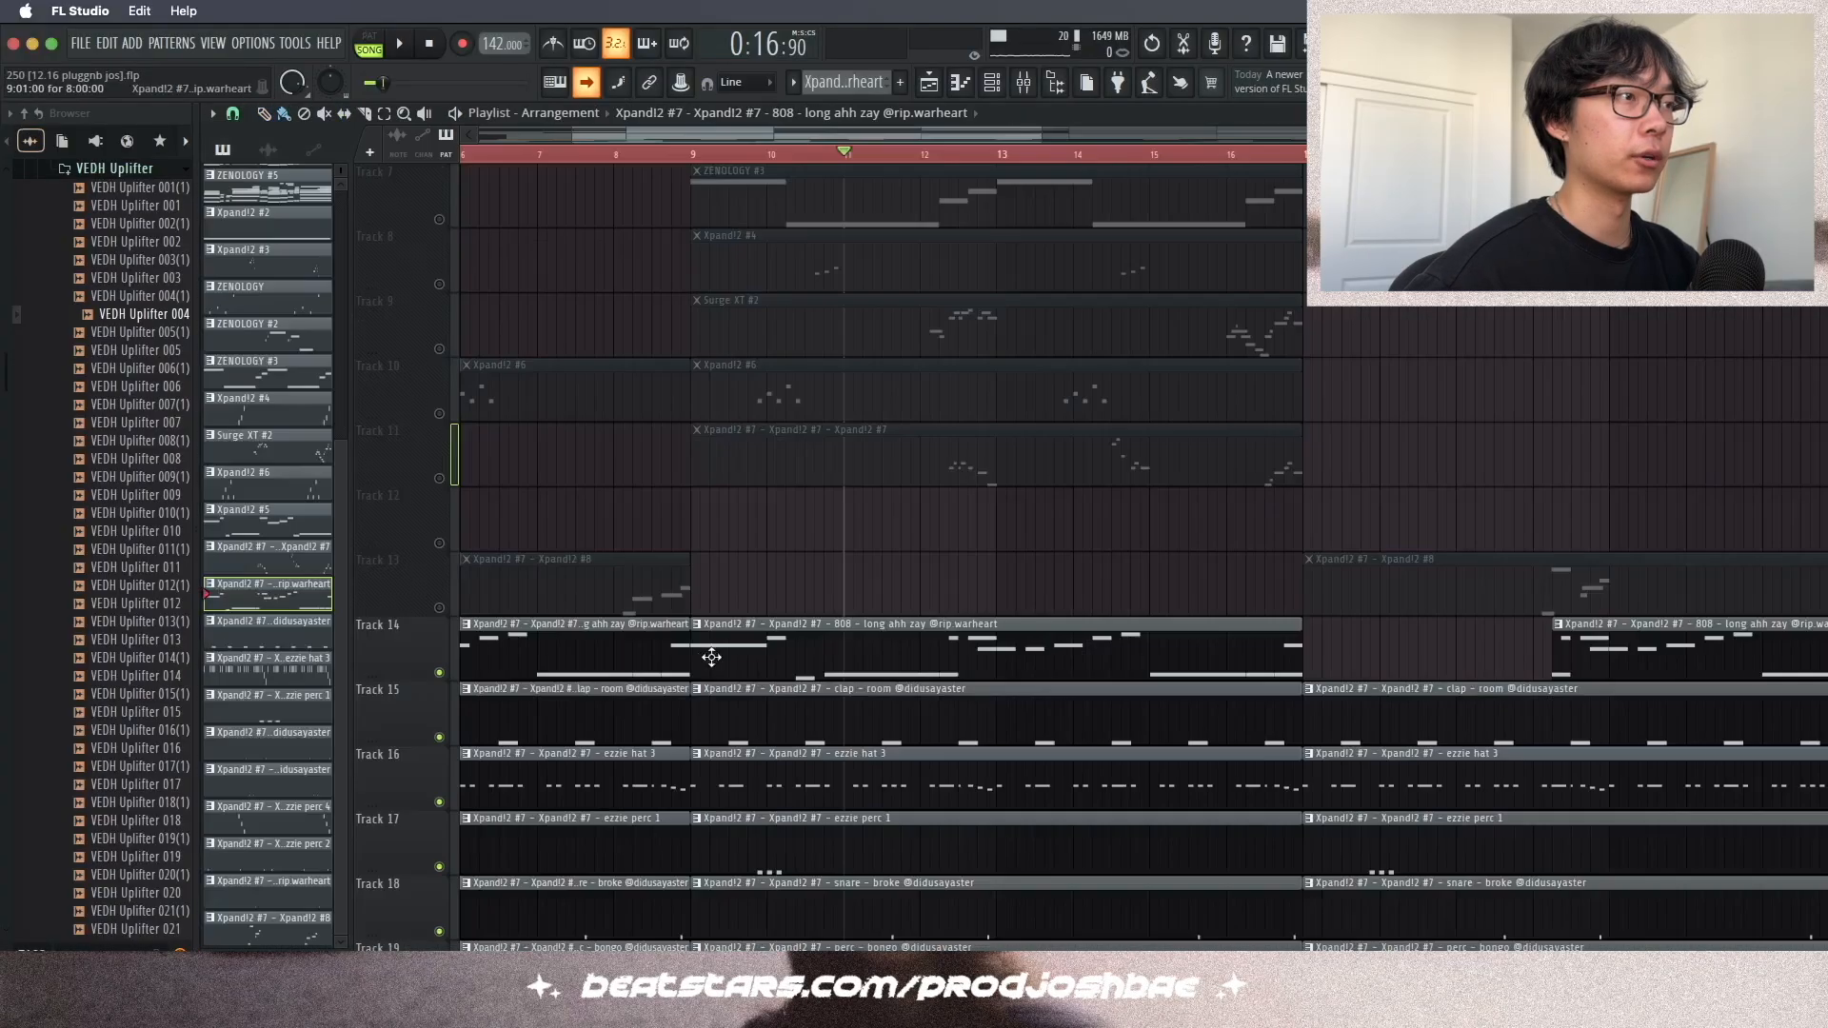
- Open the 808 – long ahh zay pattern in the piano roll and zoom in to examine its notes
{"action": "scroll", "coordinate": [711, 657], "scroll_direction": "up", "scroll_amount": 3}
{"action": "double_click", "coordinate": [816, 277]}
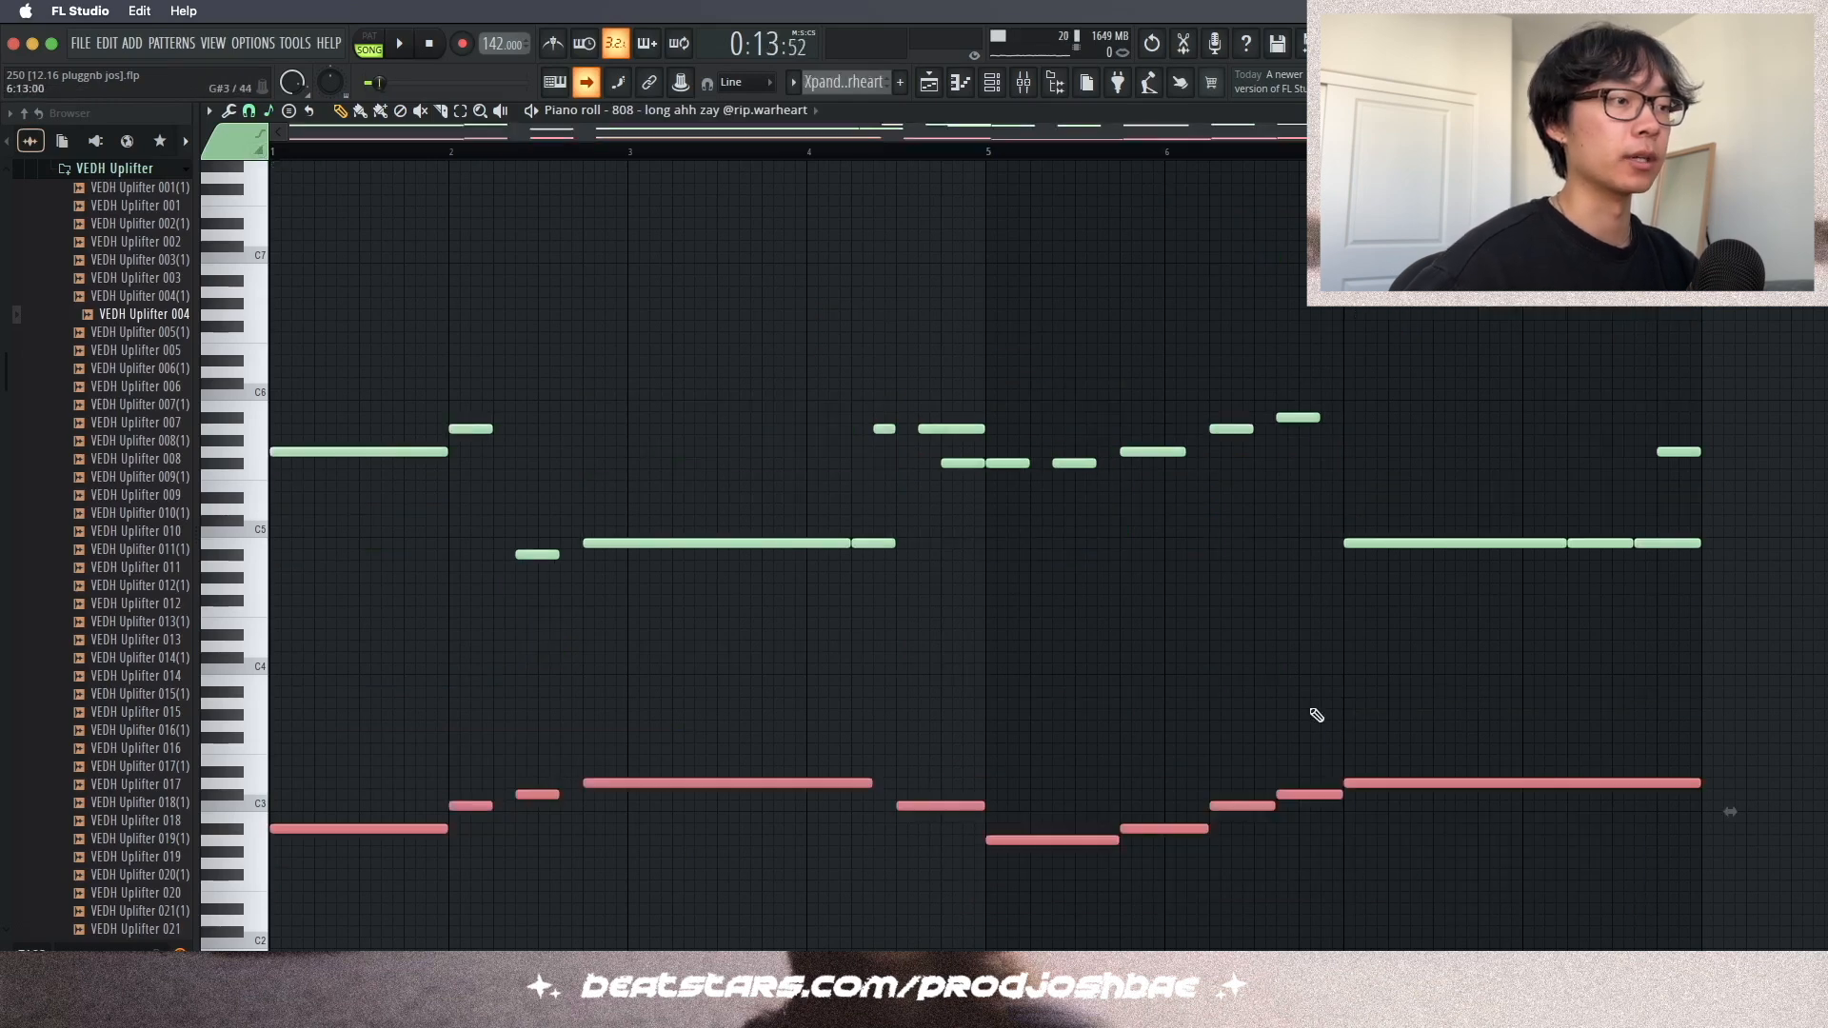
{"action": "key", "text": "ctrl+Up"}
{"action": "key", "text": "ctrl+Up"}
{"action": "key", "text": "Up"}
{"action": "key", "text": "Up"}
{"action": "key", "text": "Up"}
{"action": "key", "text": "Up"}
{"action": "key", "text": "Up"}
{"action": "key", "text": "Up"}
{"action": "key", "text": "Up"}
{"action": "key", "text": "Up"}
{"action": "key", "text": "Up"}
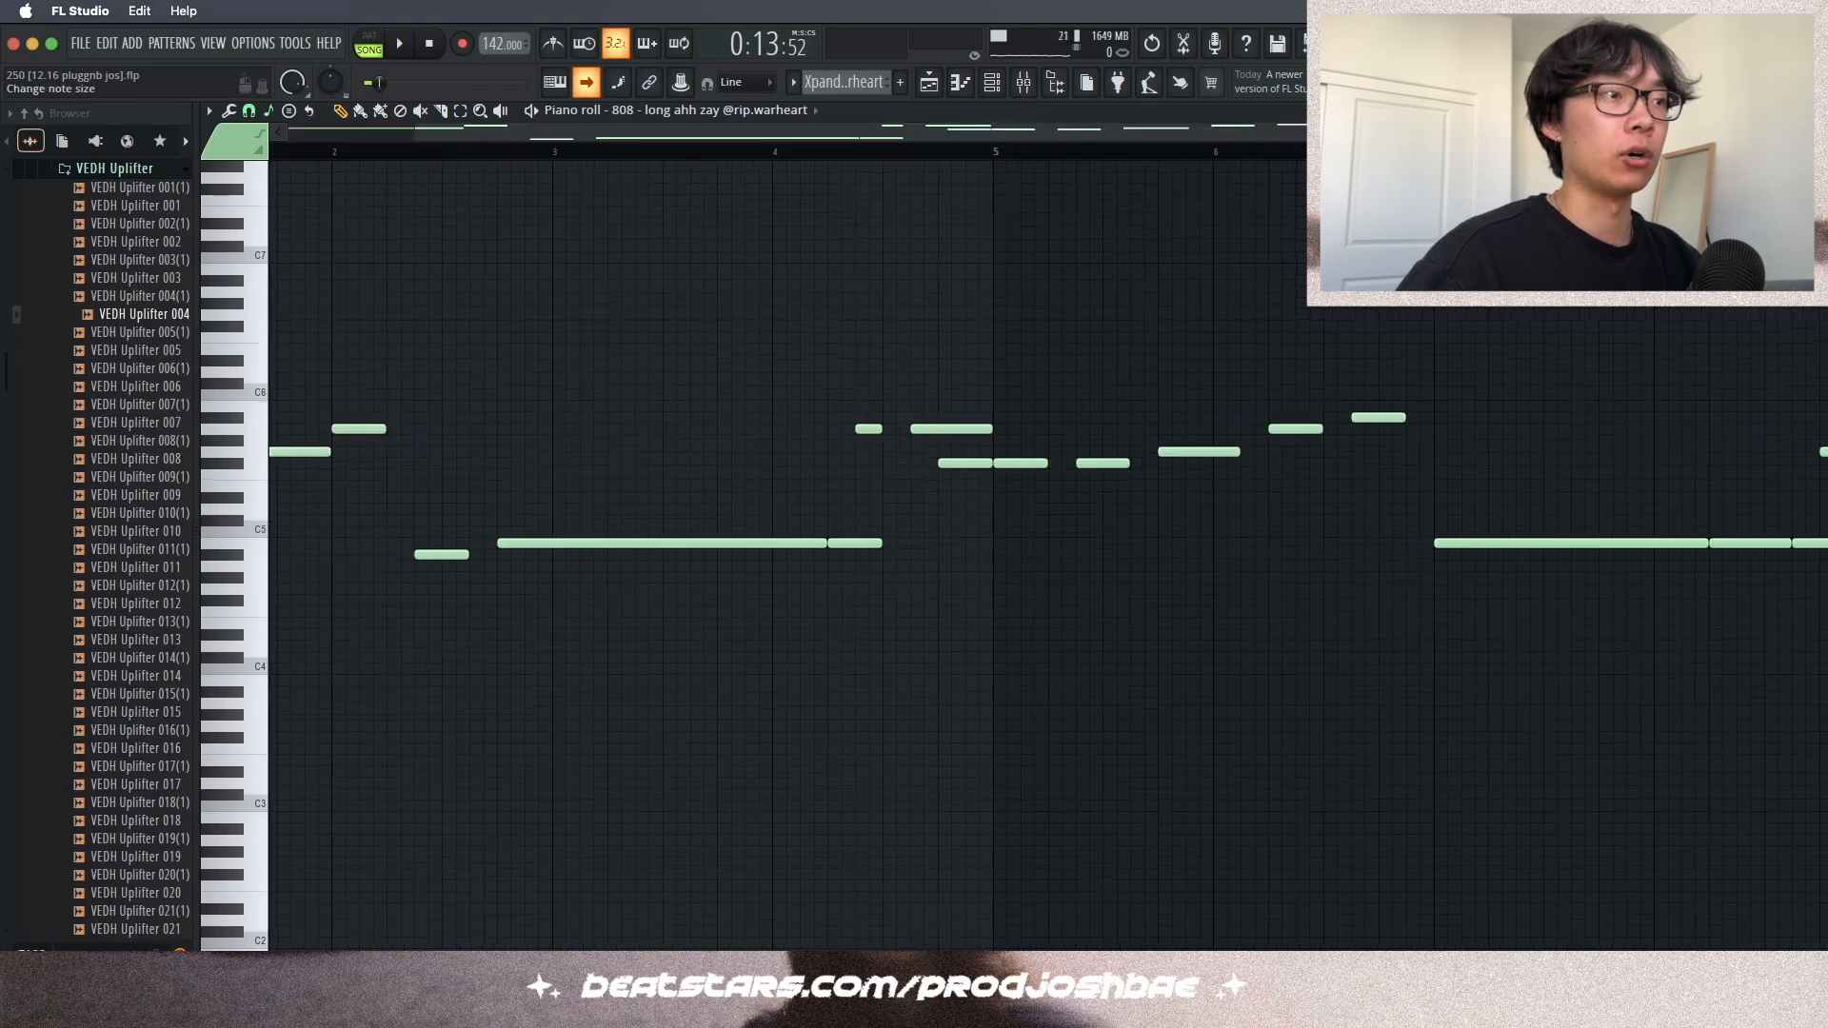
{"action": "scroll", "coordinate": [1048, 555], "scroll_direction": "up", "scroll_amount": 2}
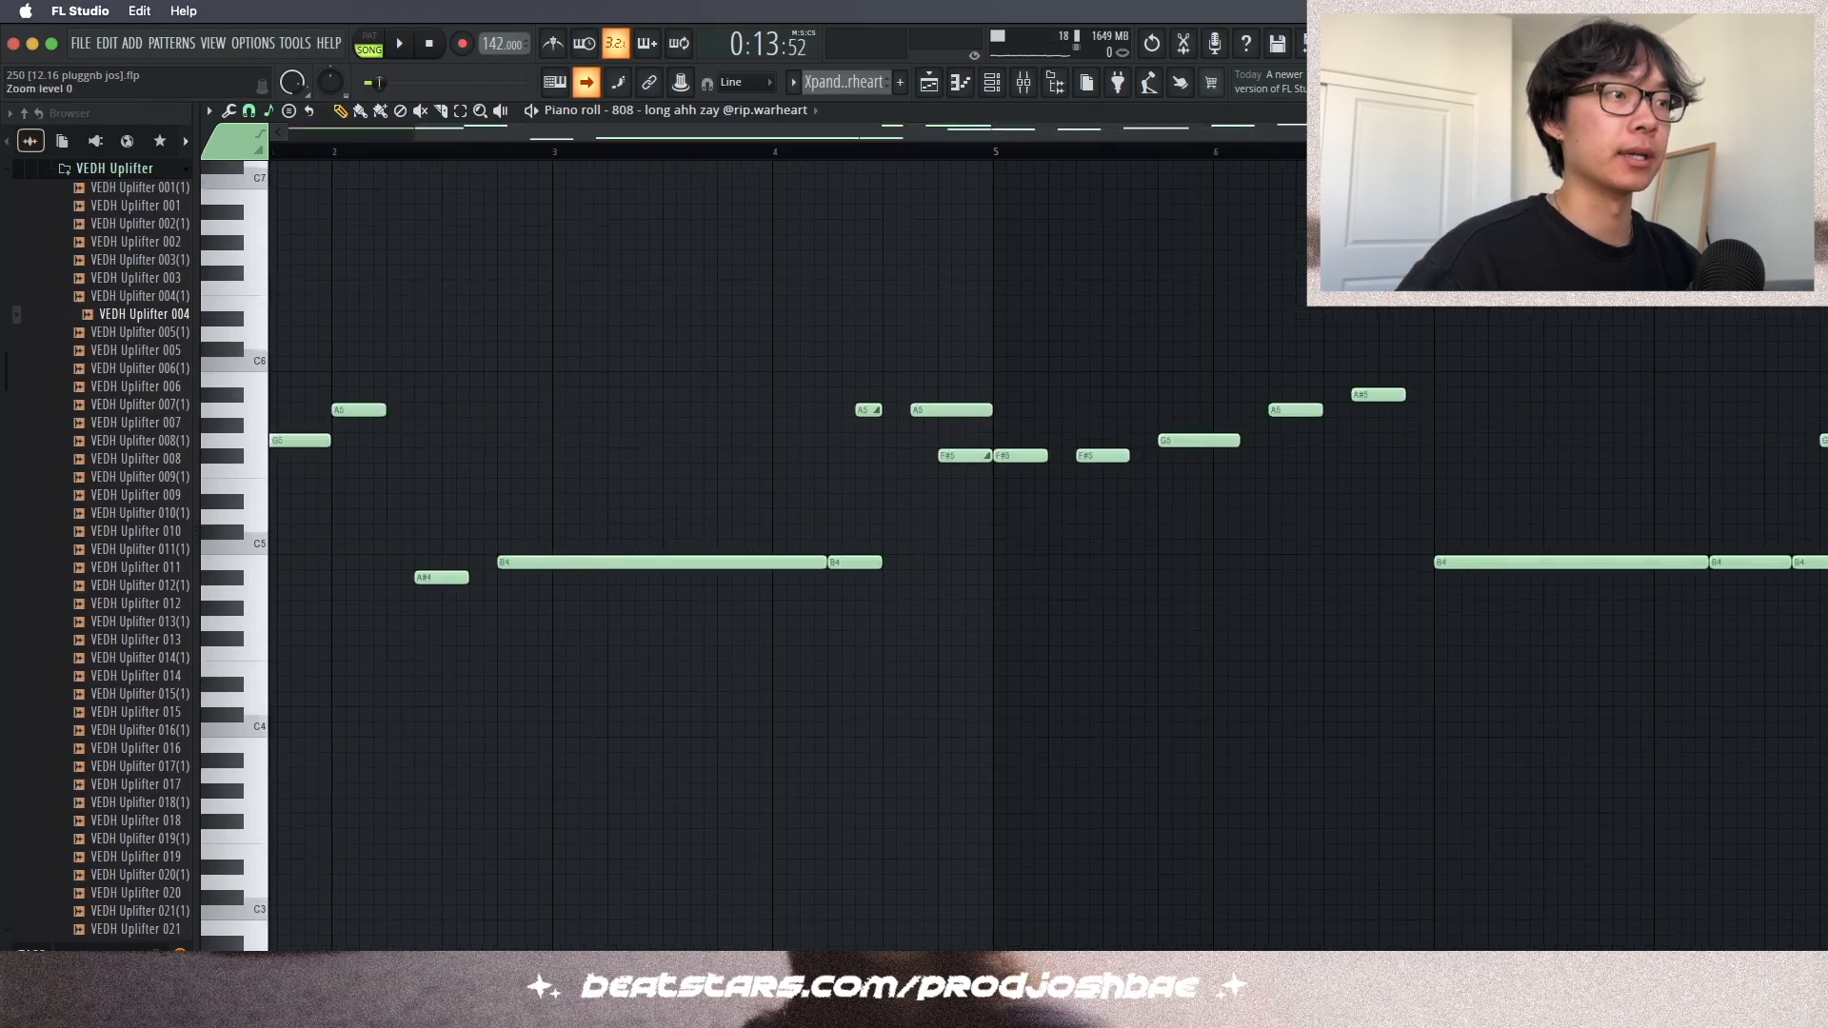
- Select the perc, ezzie perc 4, ezzie perc 2 and open hat clips in the playlist's middle section
{"action": "left_click", "coordinate": [866, 409]}
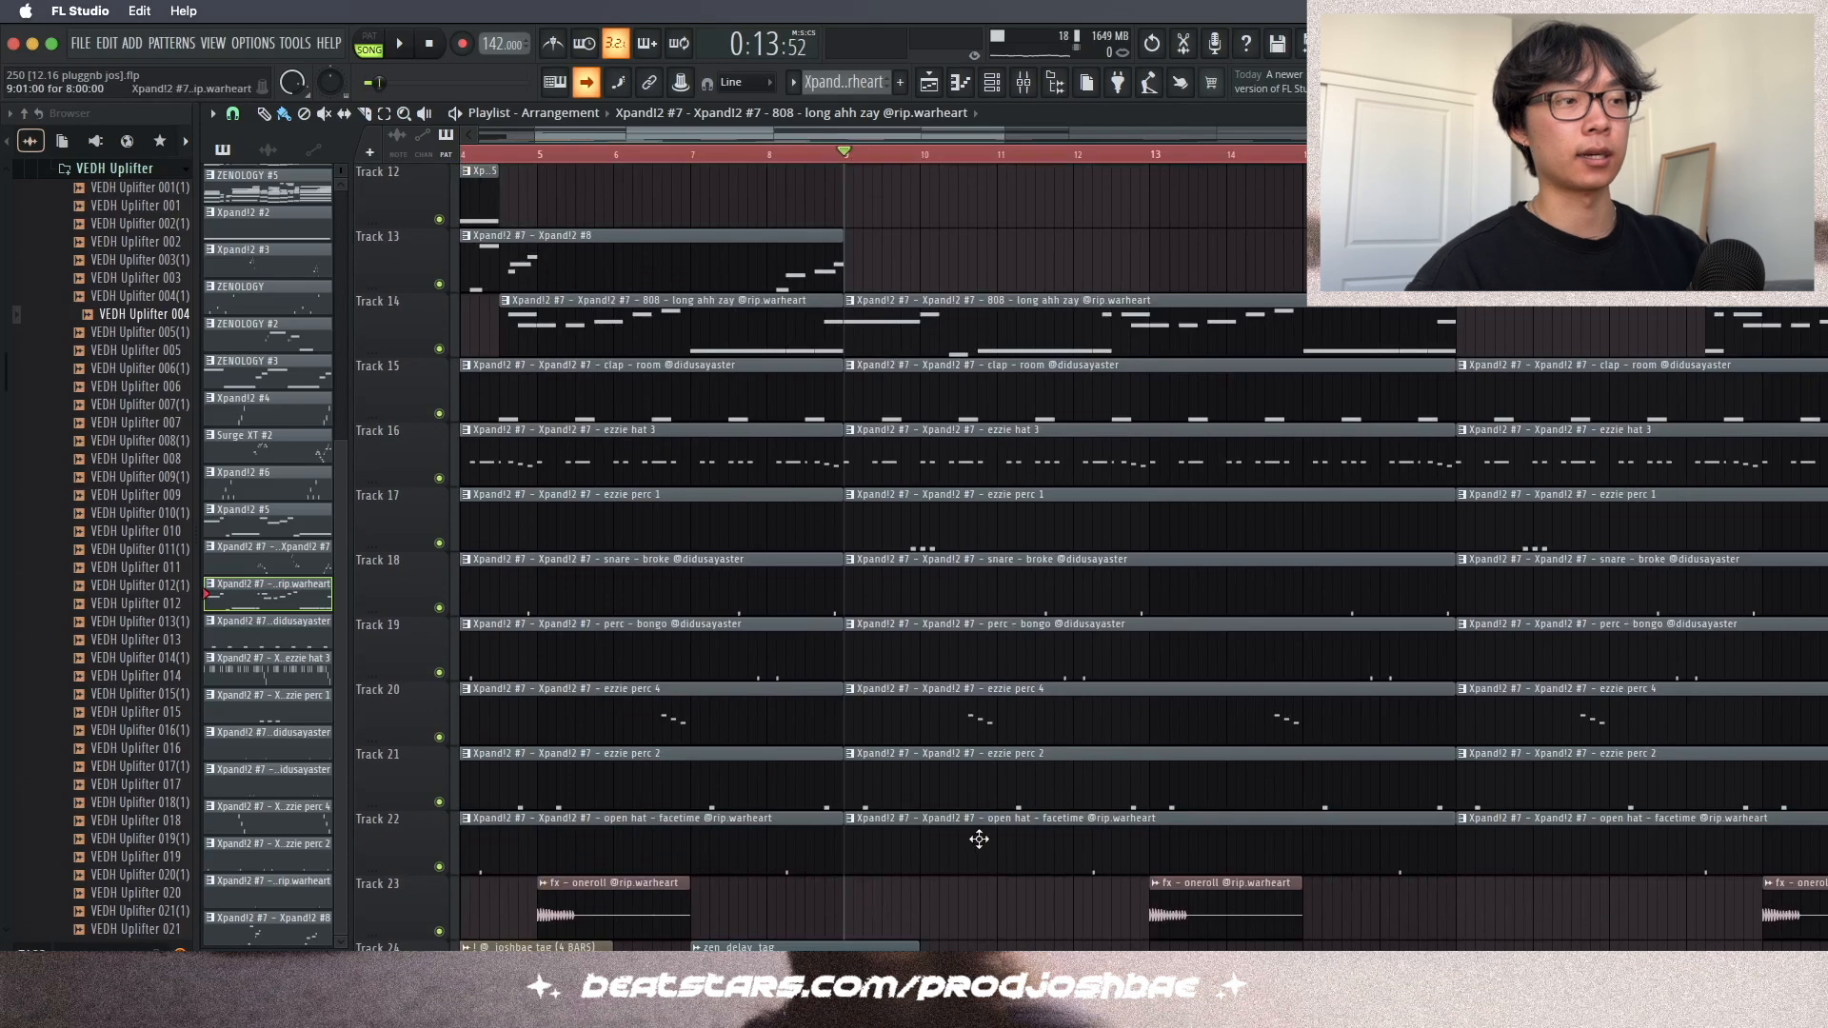
{"action": "left_click_drag", "start_coordinate": [981, 838], "coordinate": [1013, 705]}
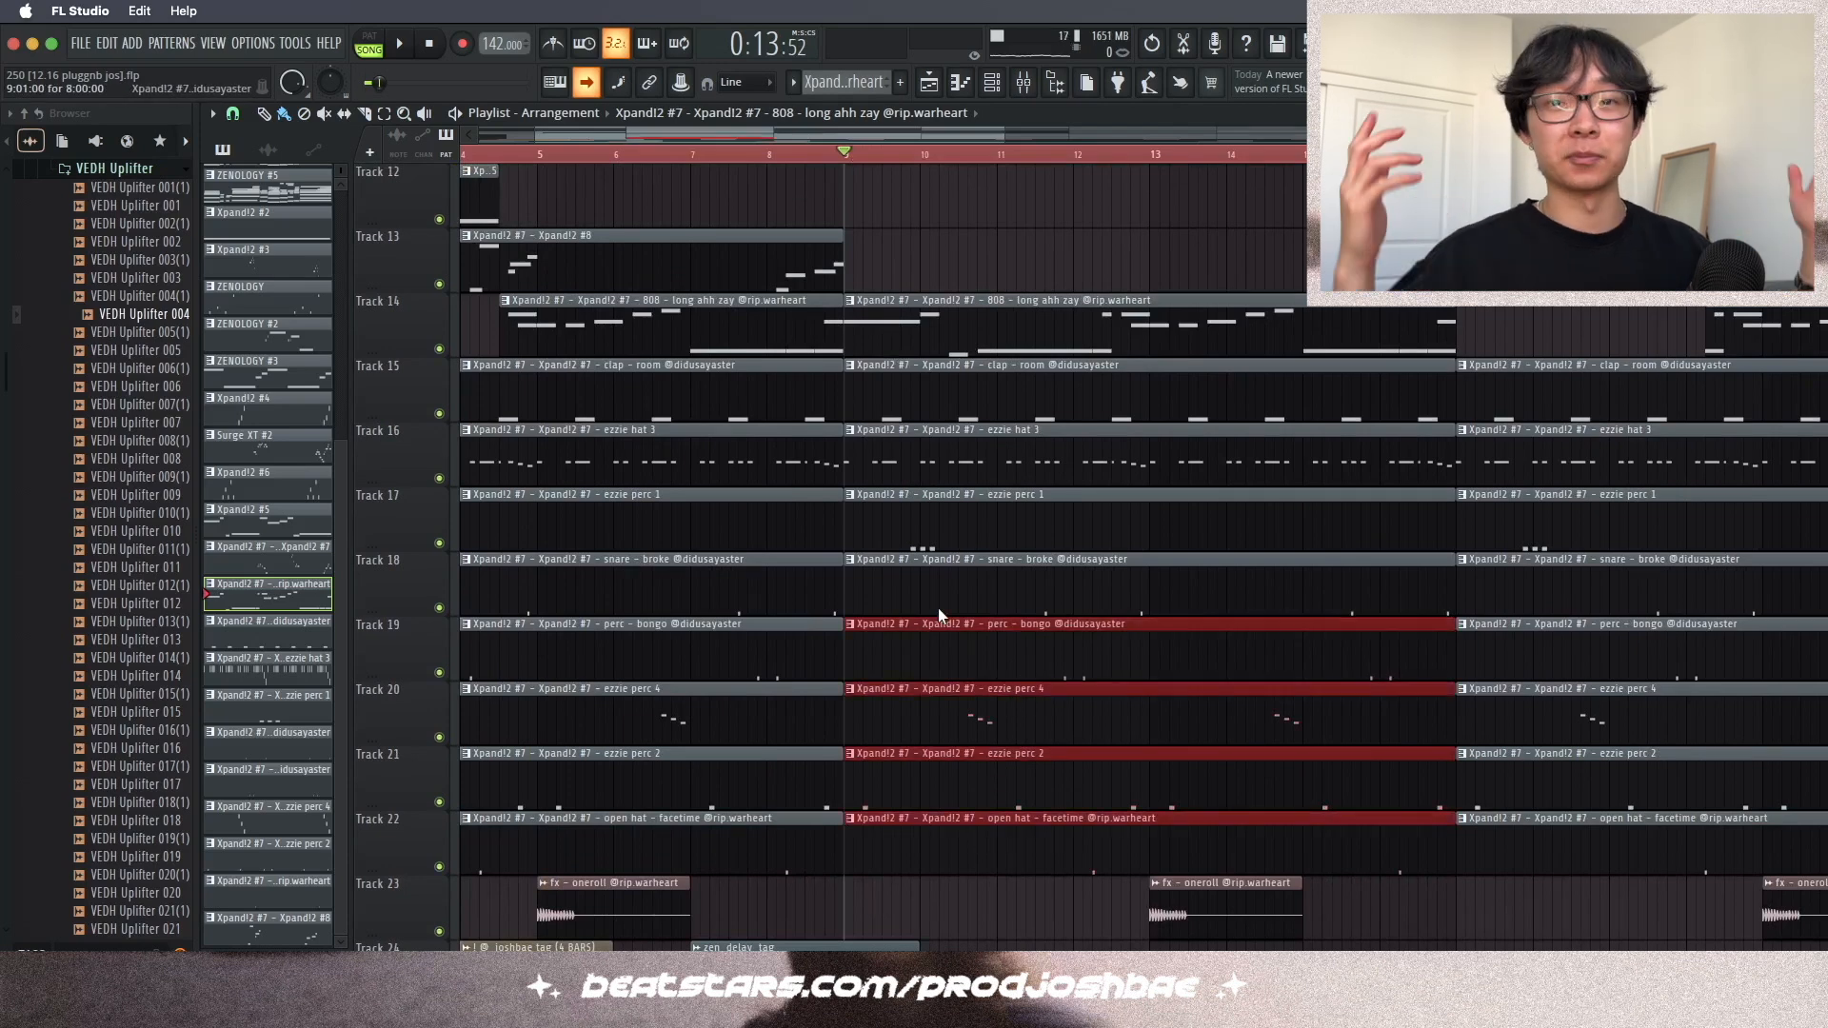